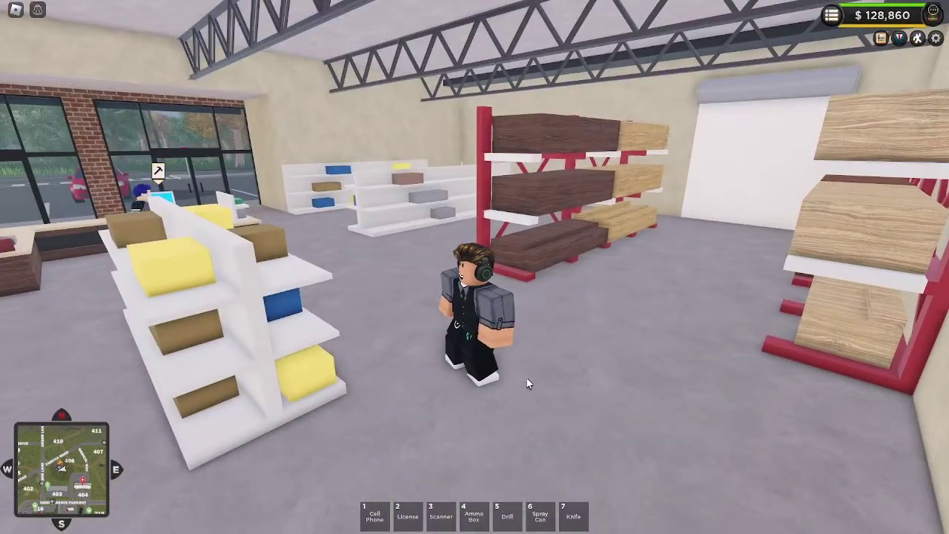
key("w")
key("Right")
key("Left")
key("s")
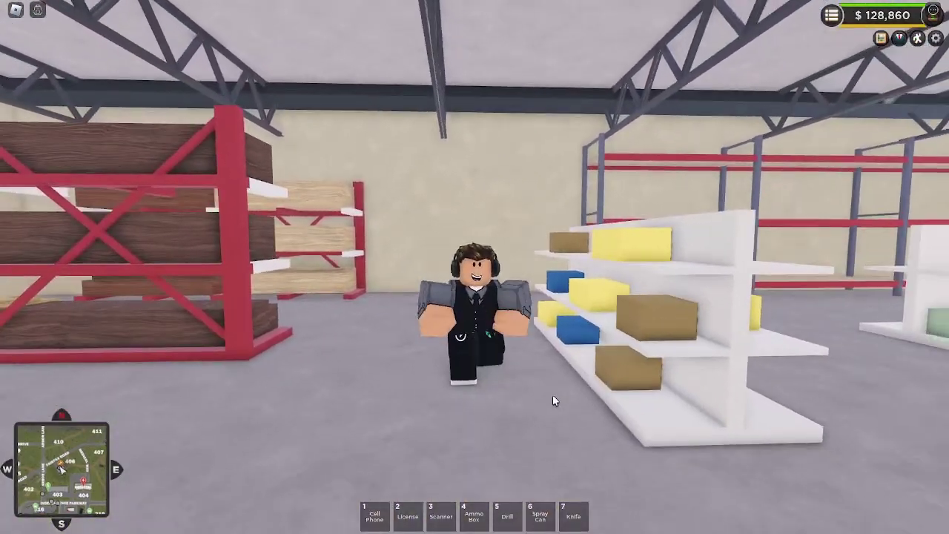
key("s")
key("Left")
key("Right")
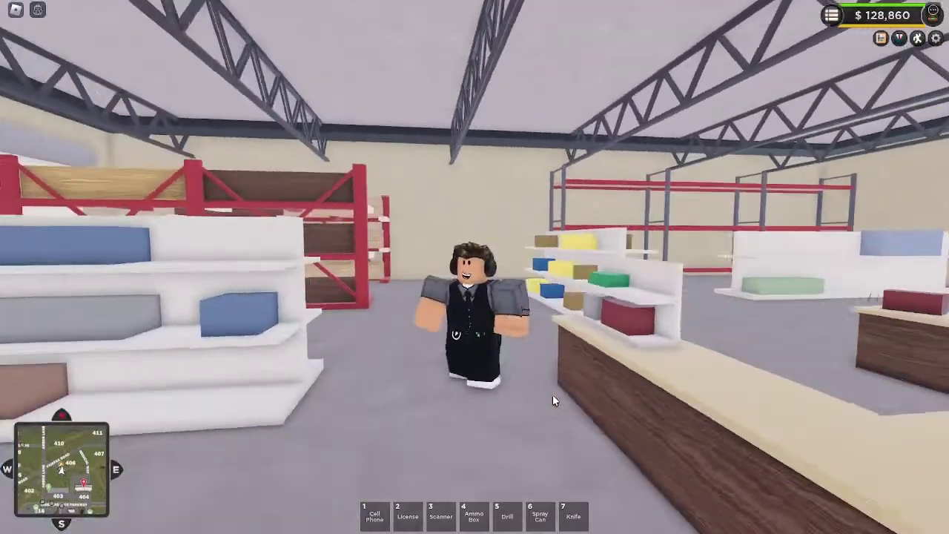
key("s")
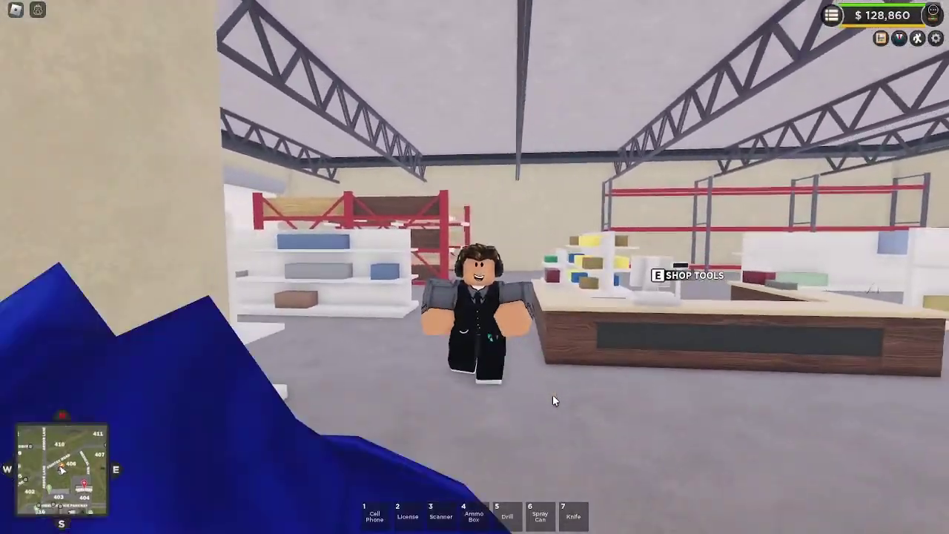
key("s")
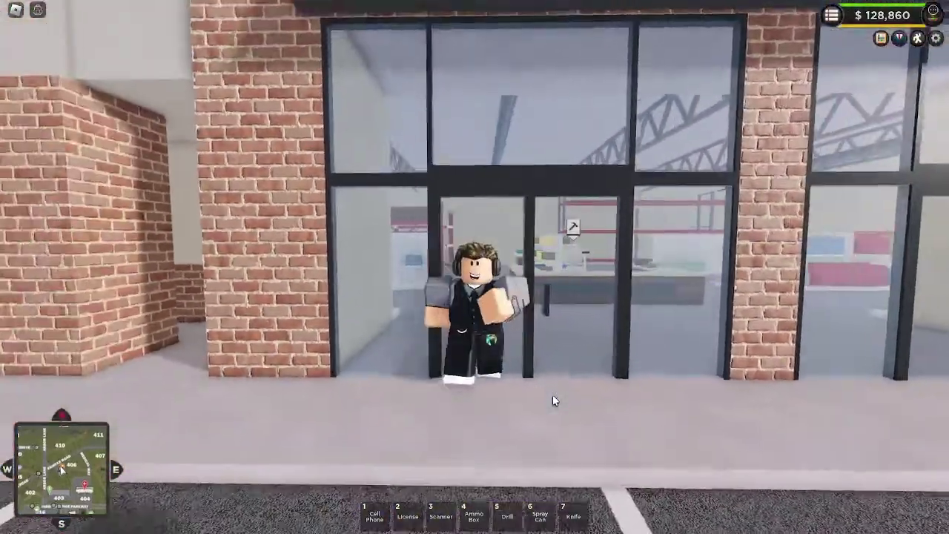
key("s")
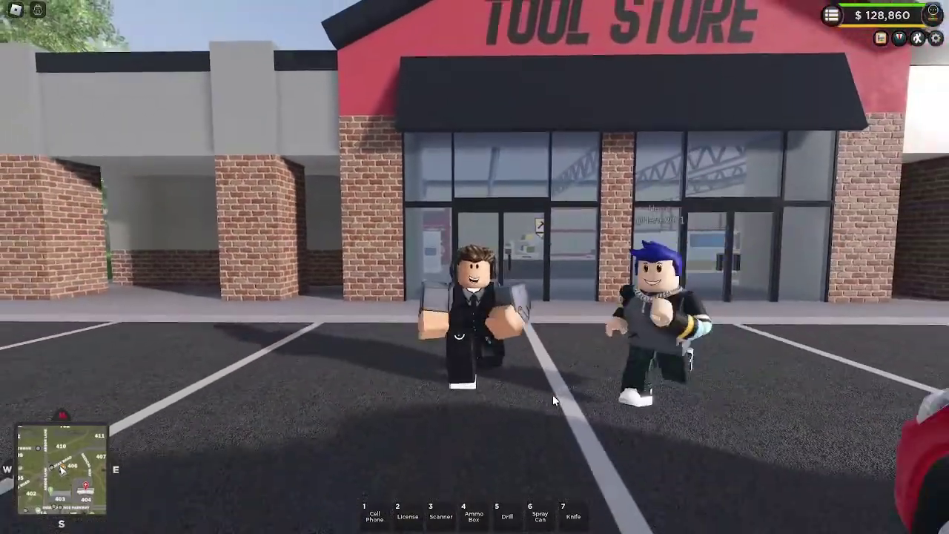
key("s")
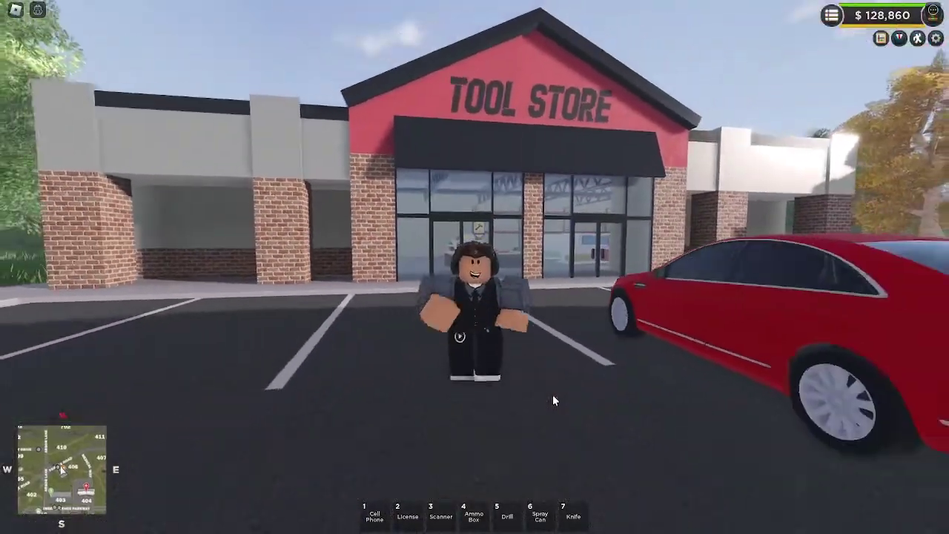
key("s")
key("Right")
key("Left")
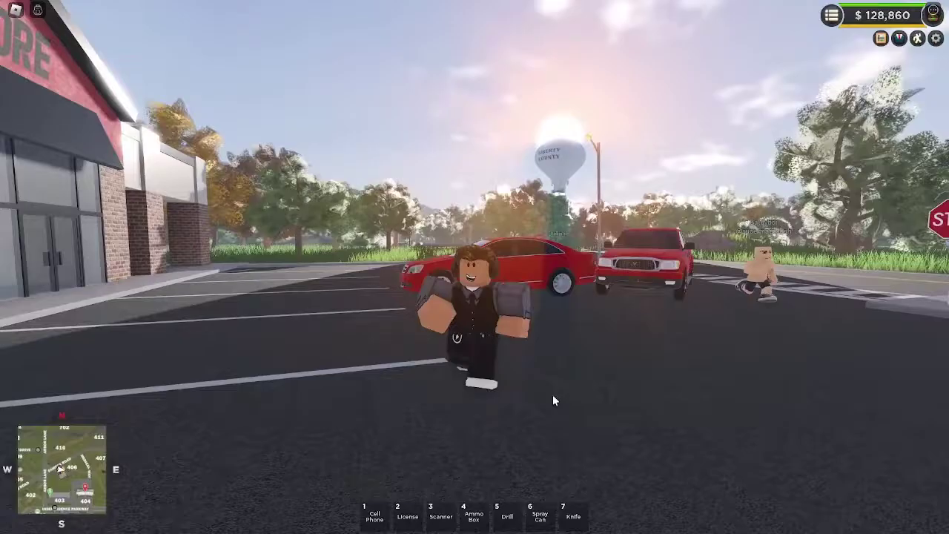
key("s")
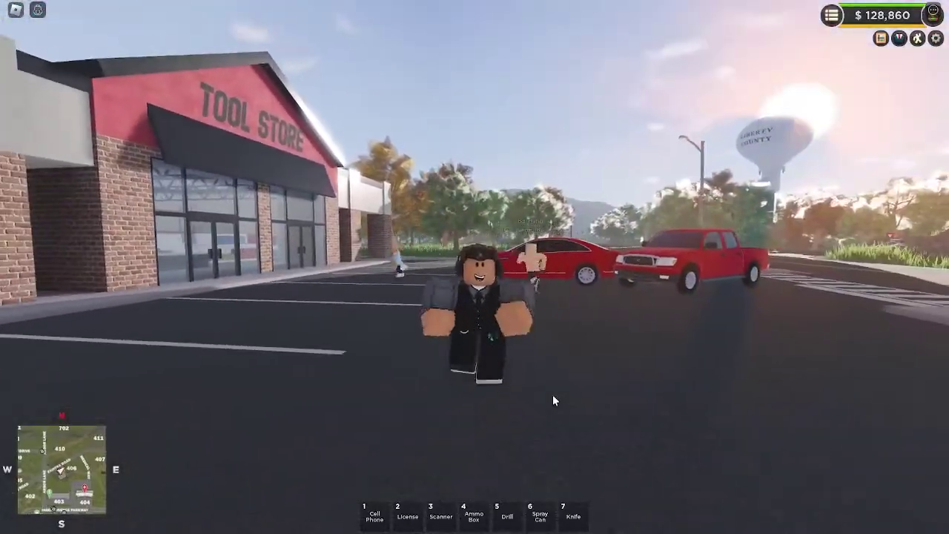
key("s")
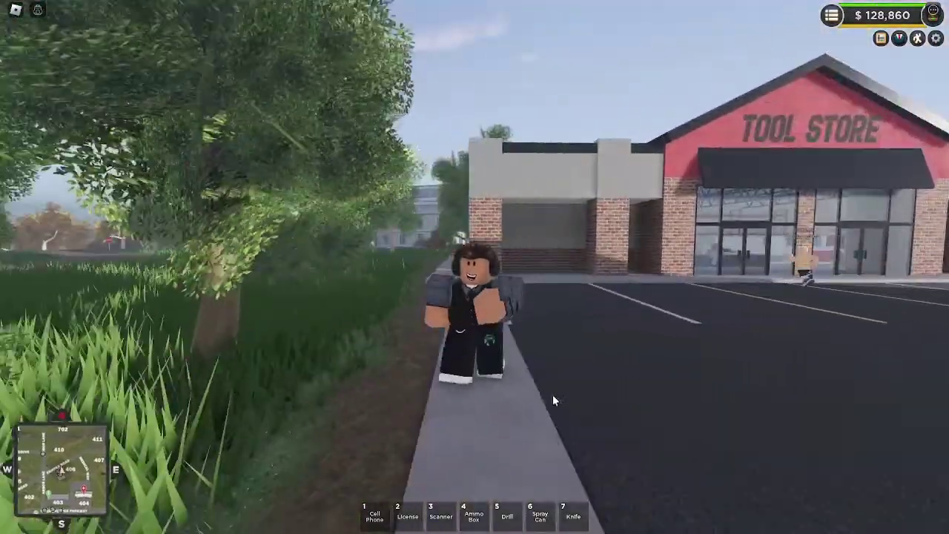
key("s")
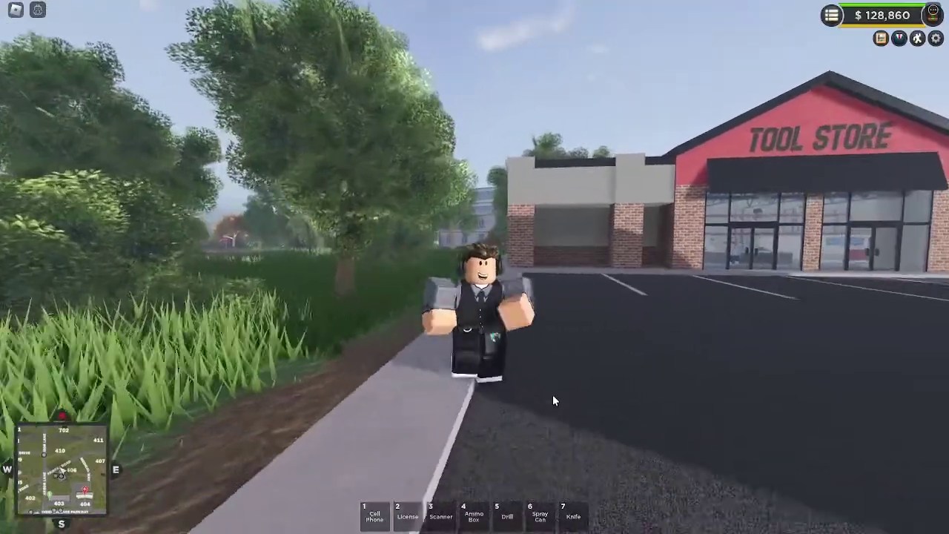
key("s")
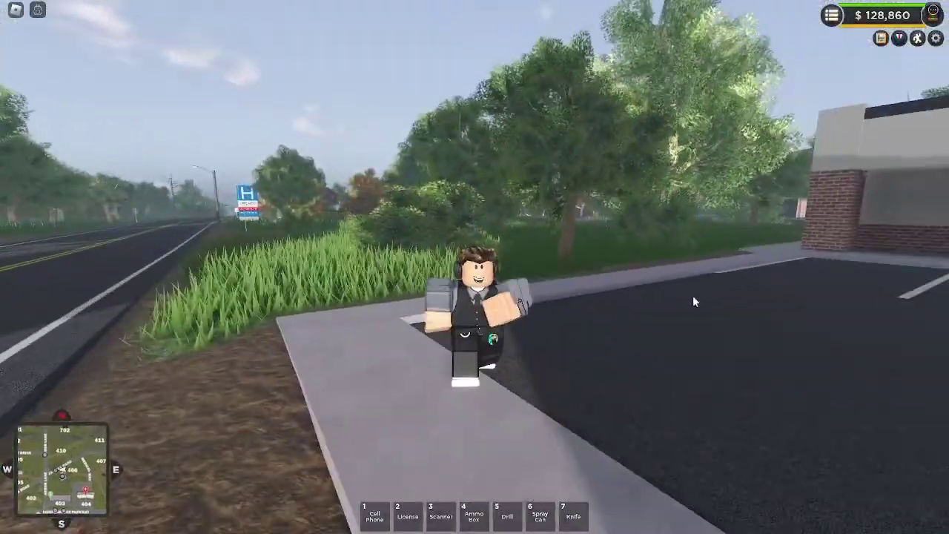
key("s")
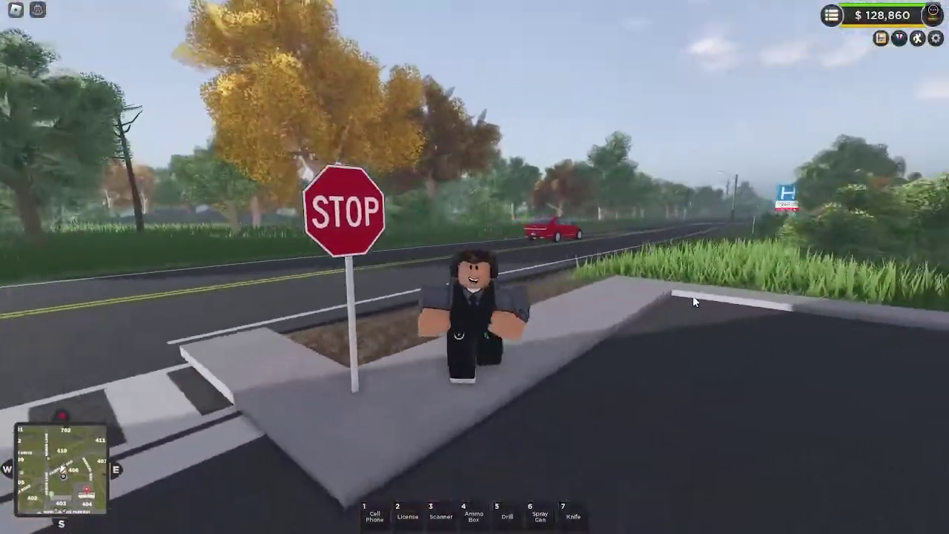
key("s")
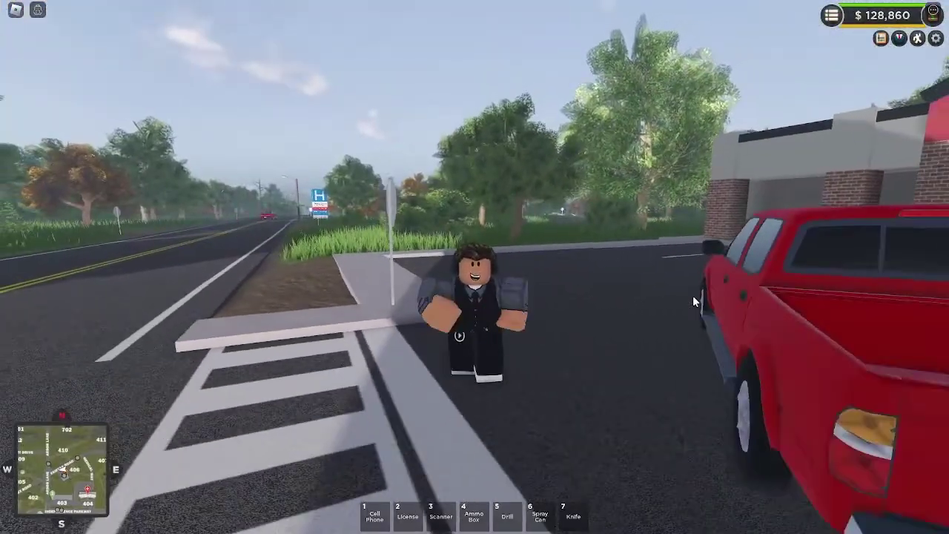
key("s")
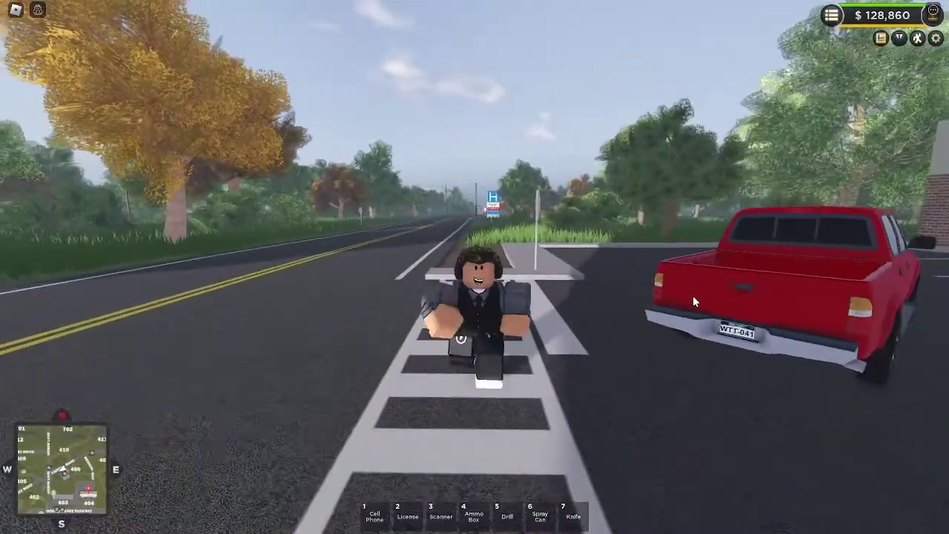
key("s")
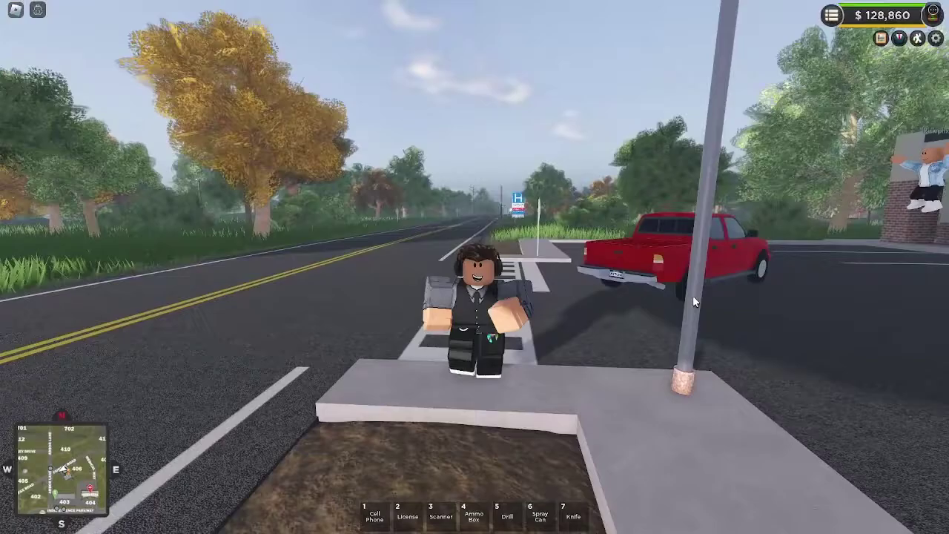
key("s")
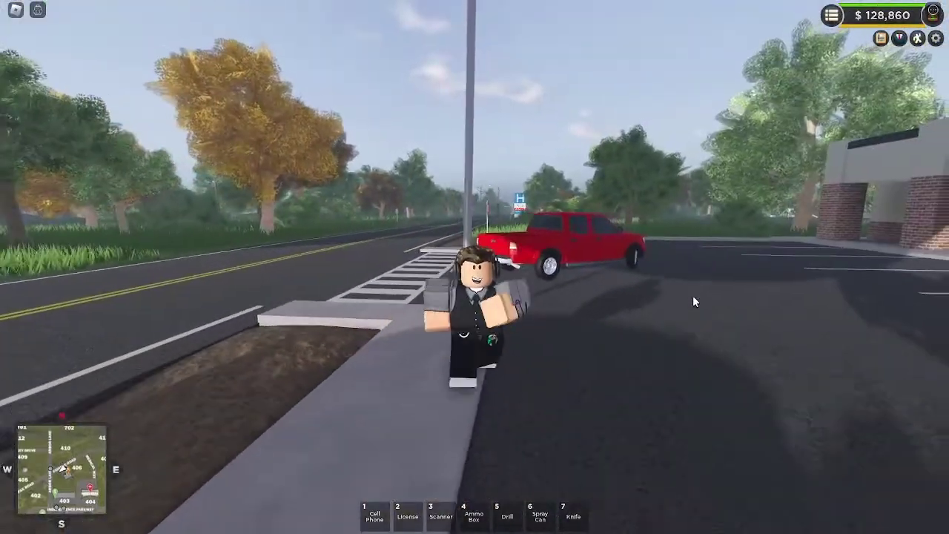
key("s")
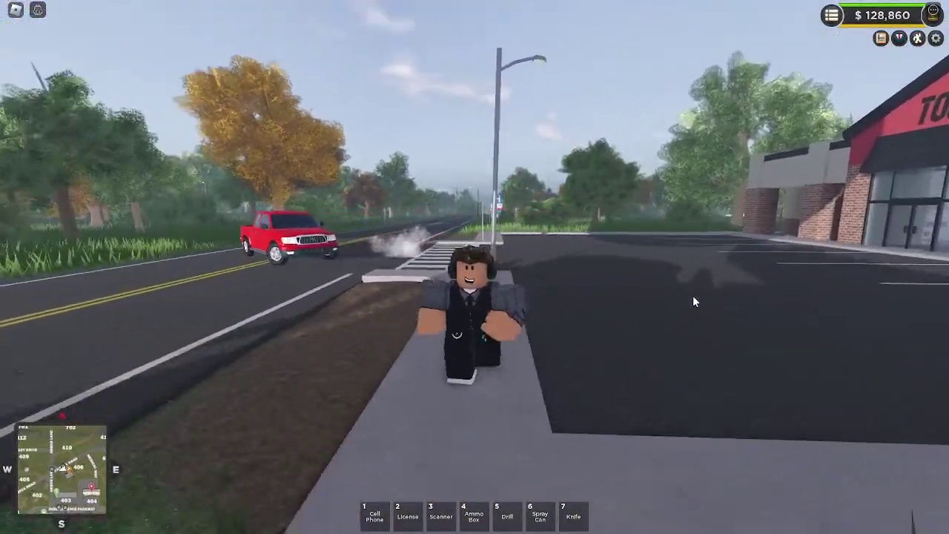
key("s")
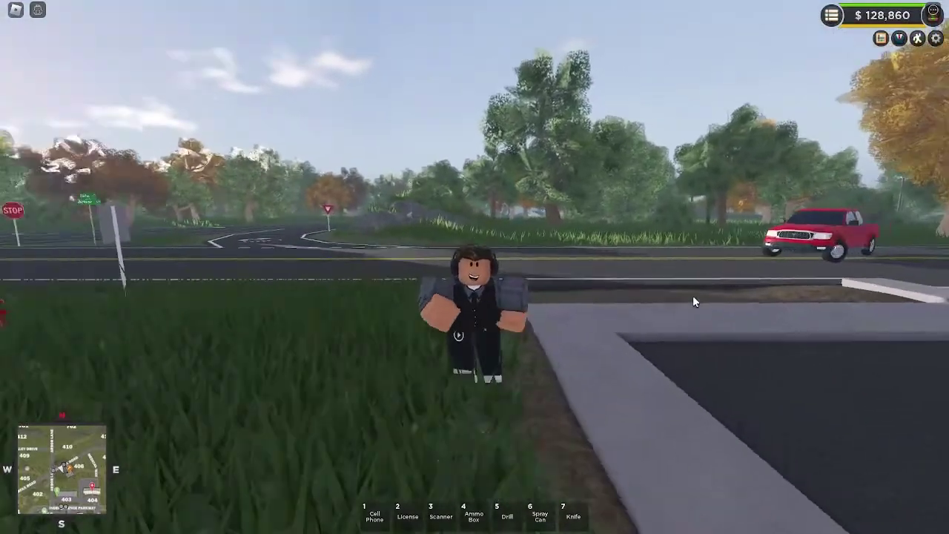
key("s")
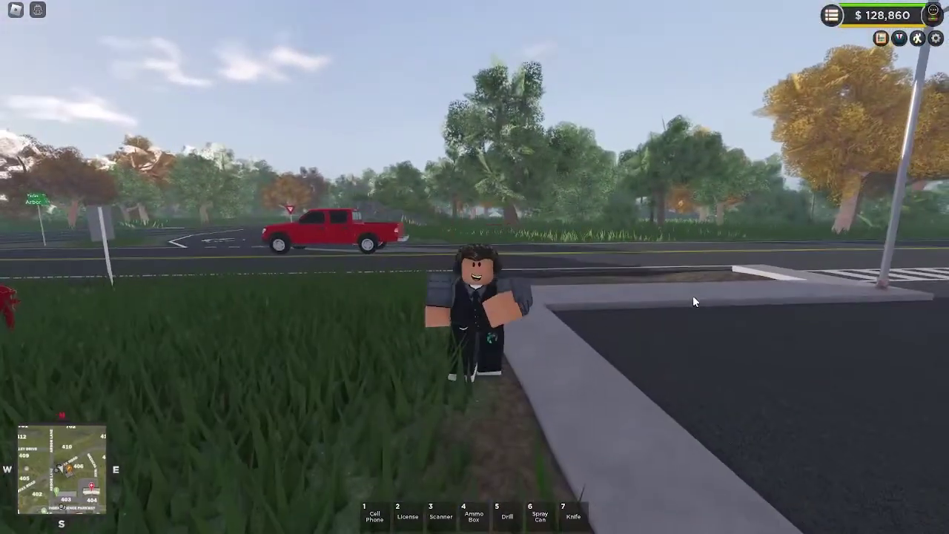
key("s")
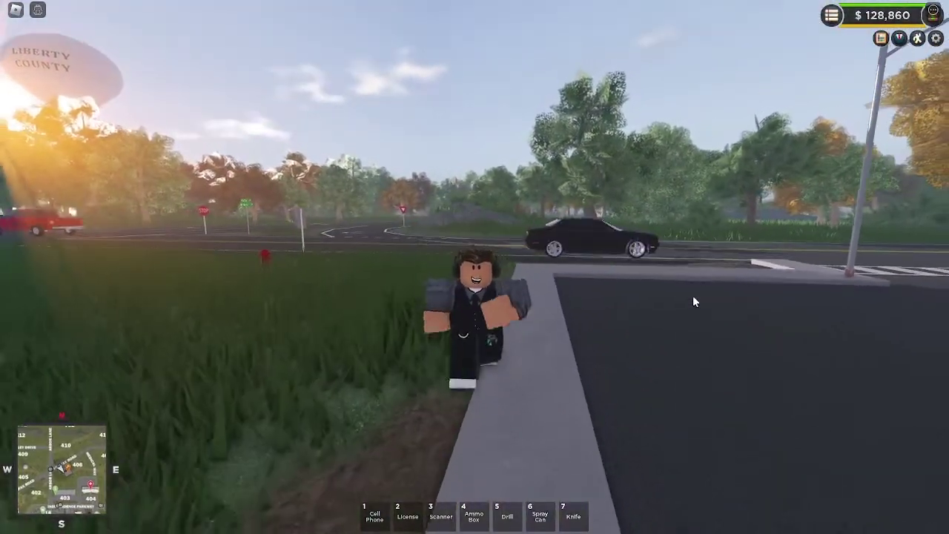
key("s")
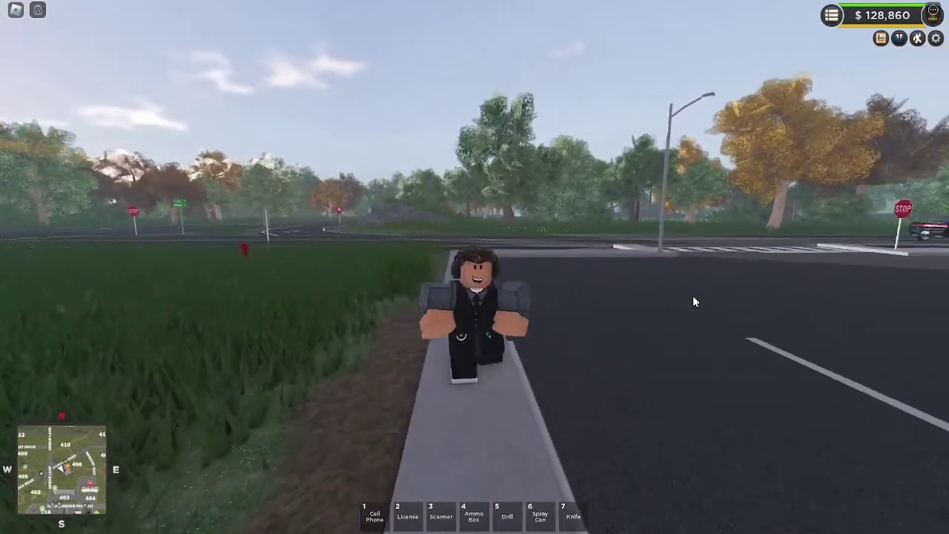
key("s")
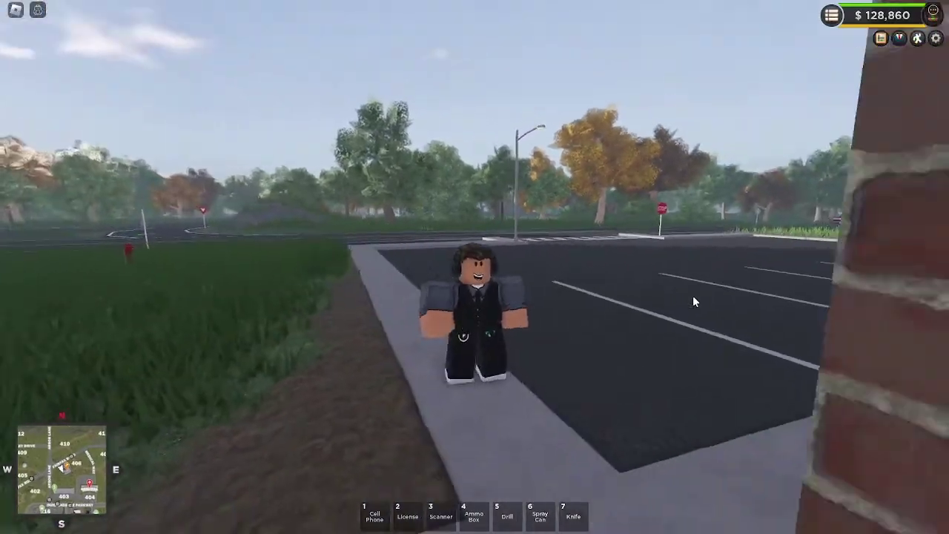
key("s")
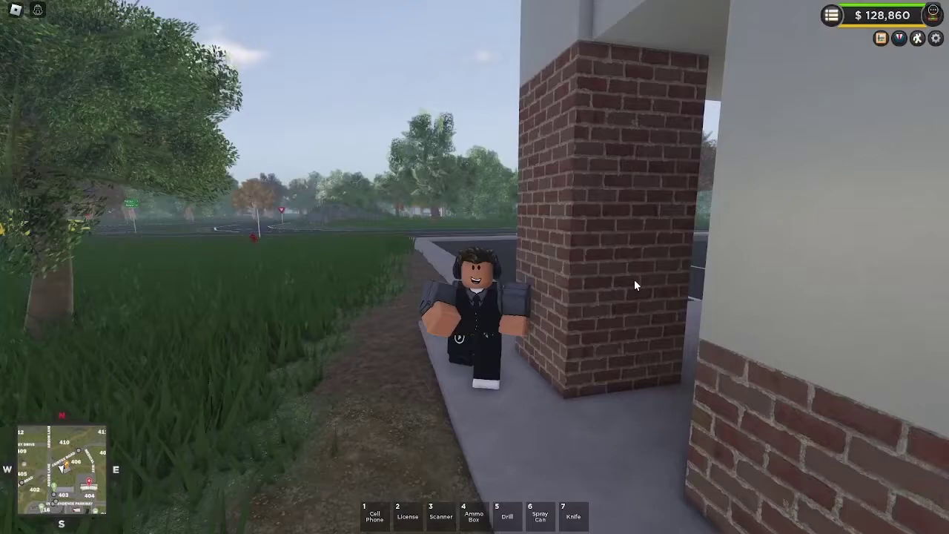
key("s")
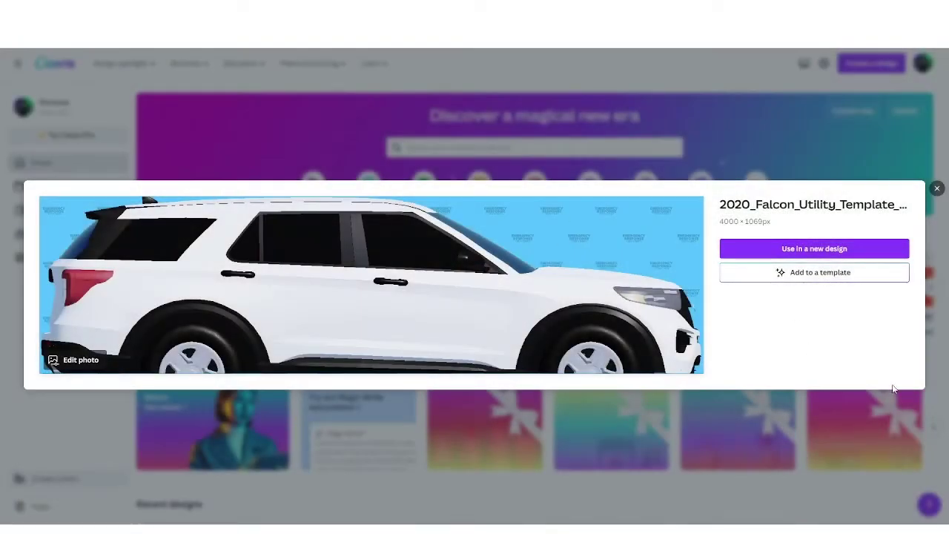
Step: Start a new design from the uploaded 4000 × 1069 px 2020 Falcon Utility template photo
left_click(840, 253)
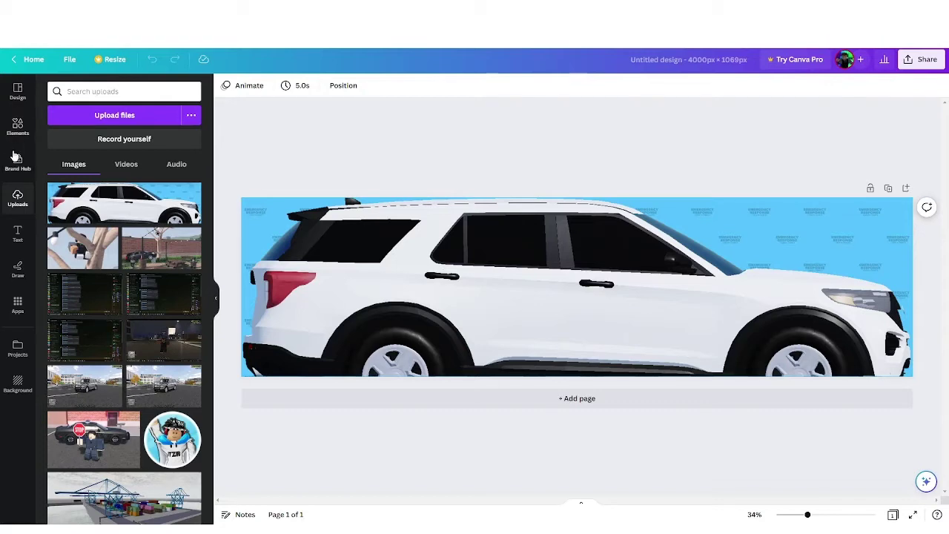
Step: Try the green GO GREEN template on the page, then undo it to restore the vehicle photo
left_click(19, 94)
scroll(103, 231, "down", 2)
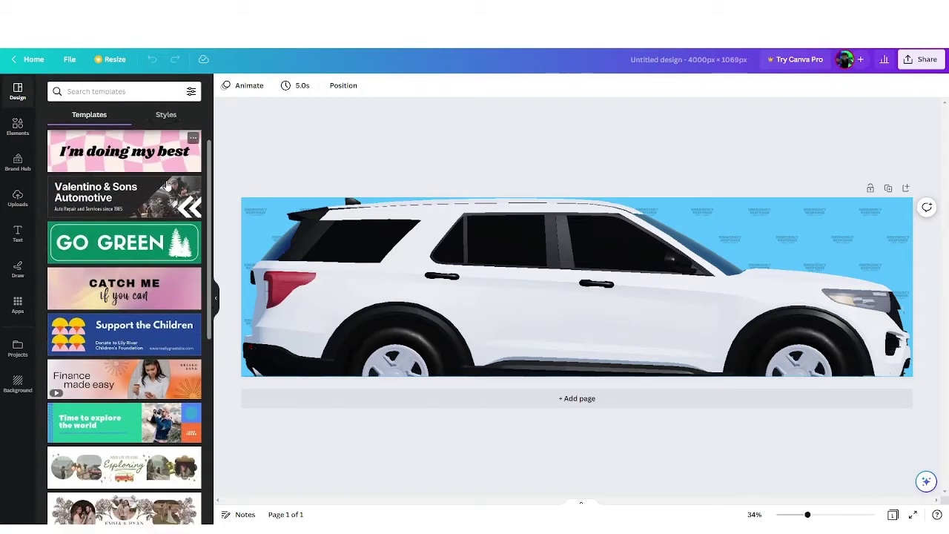
left_click(103, 232)
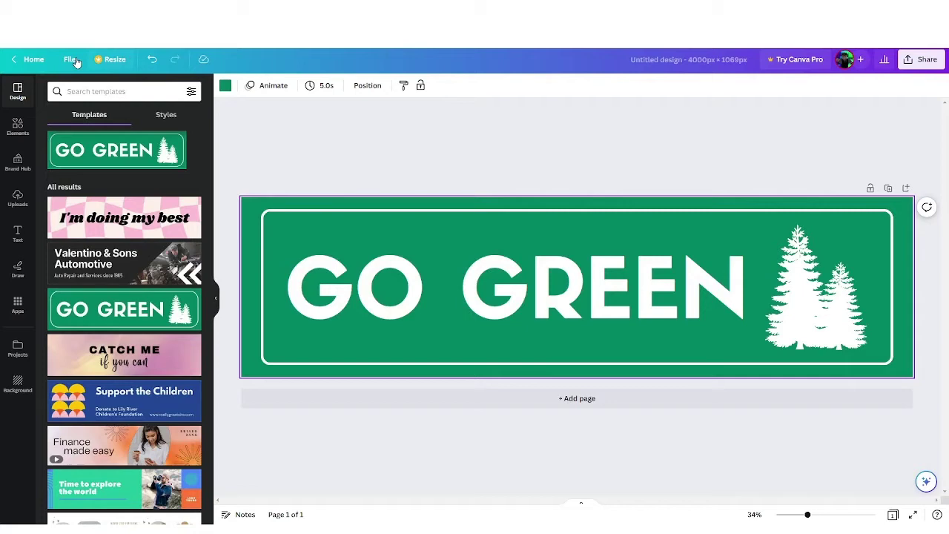
left_click(153, 61)
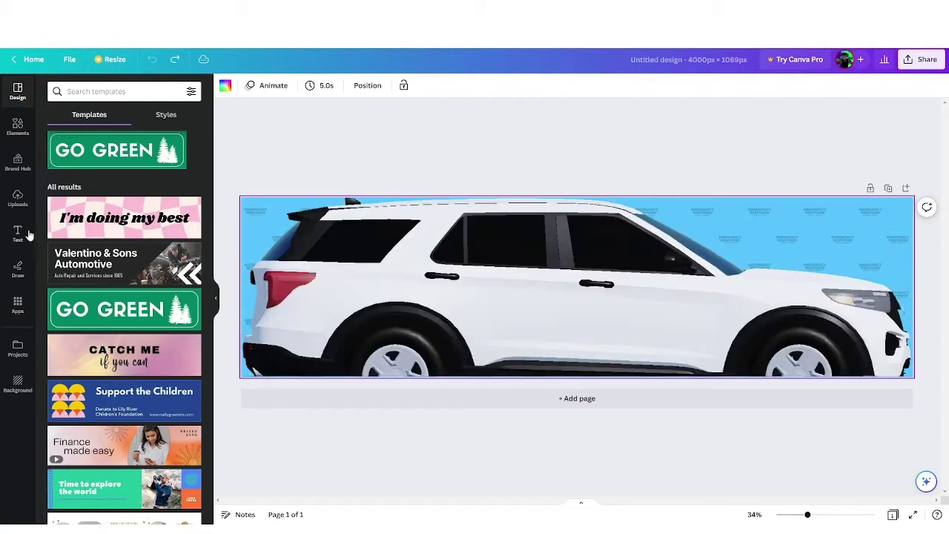
Step: Search the elements for "subscribe" and add the red SUBSCRIBE button graphic with the white hand to the page
left_click(18, 127)
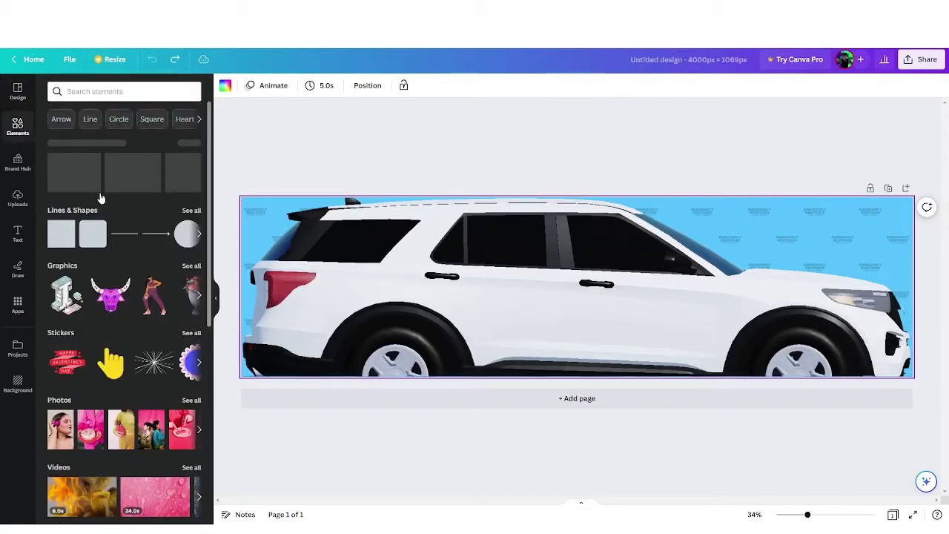
left_click(85, 92)
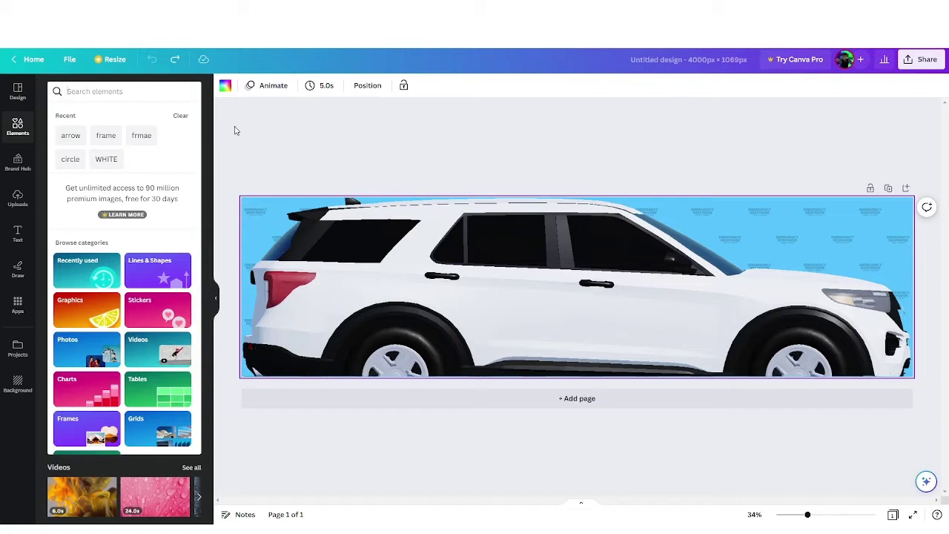
type("subscribe")
key("Return")
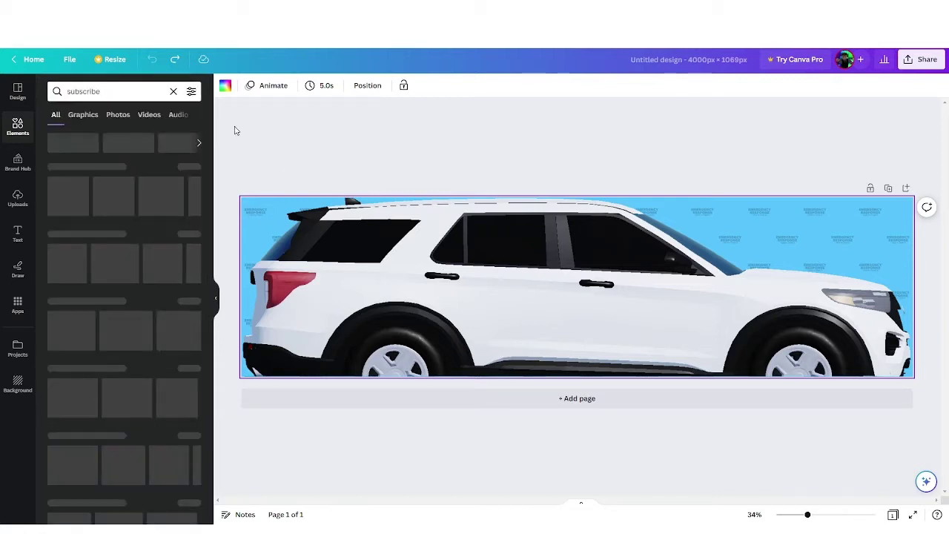
left_click(153, 206)
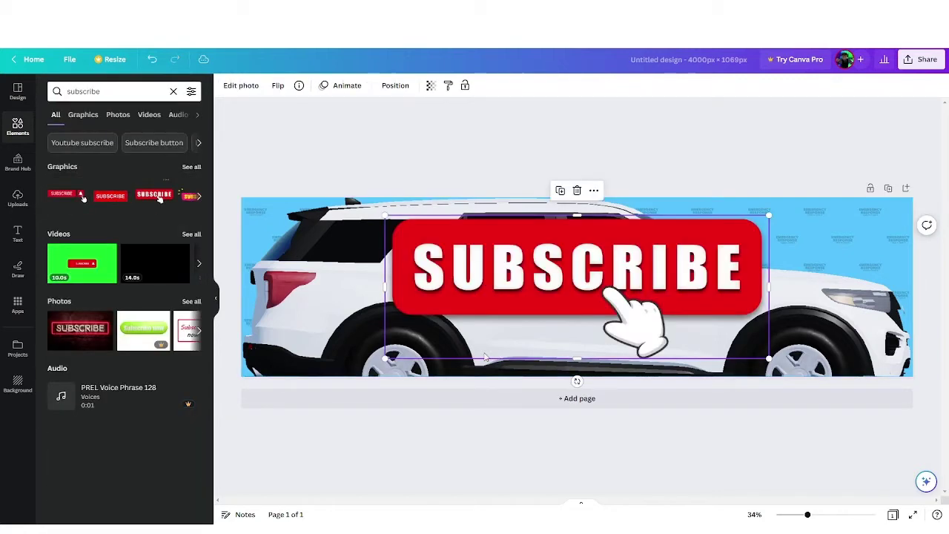
Step: Shrink the SUBSCRIBE graphic to try it on the vehicle's side, and delete it from the page
left_click_drag(386, 353, 663, 265)
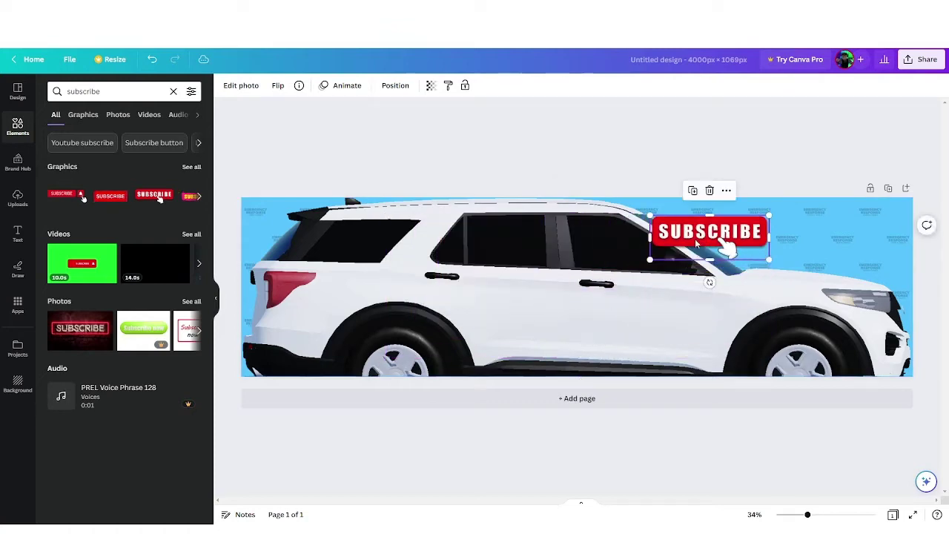
left_click_drag(712, 237, 627, 323)
key("Delete")
left_click(17, 197)
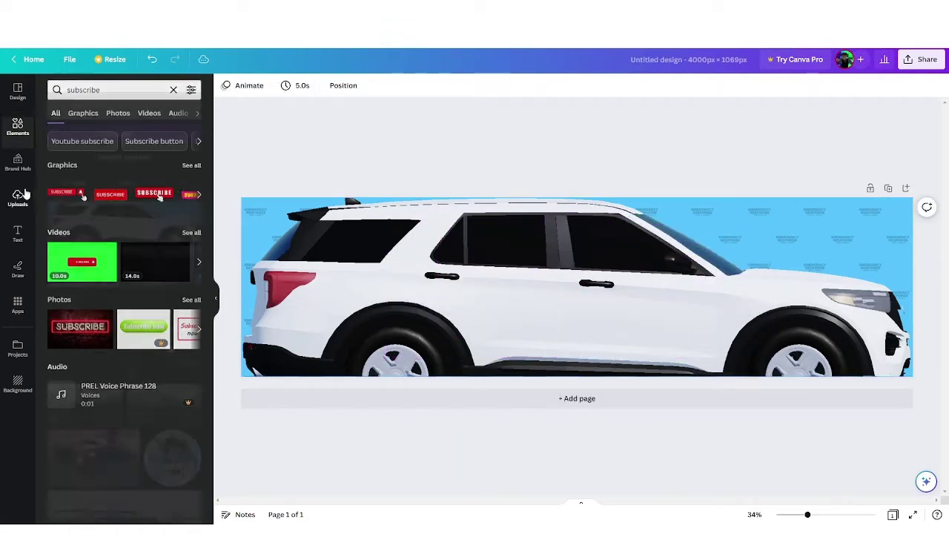
left_click(18, 162)
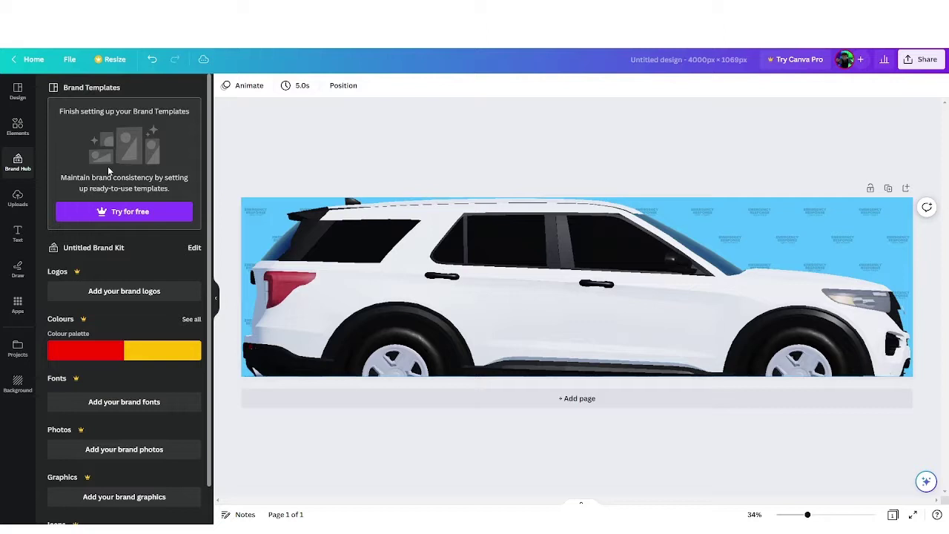
left_click(22, 301)
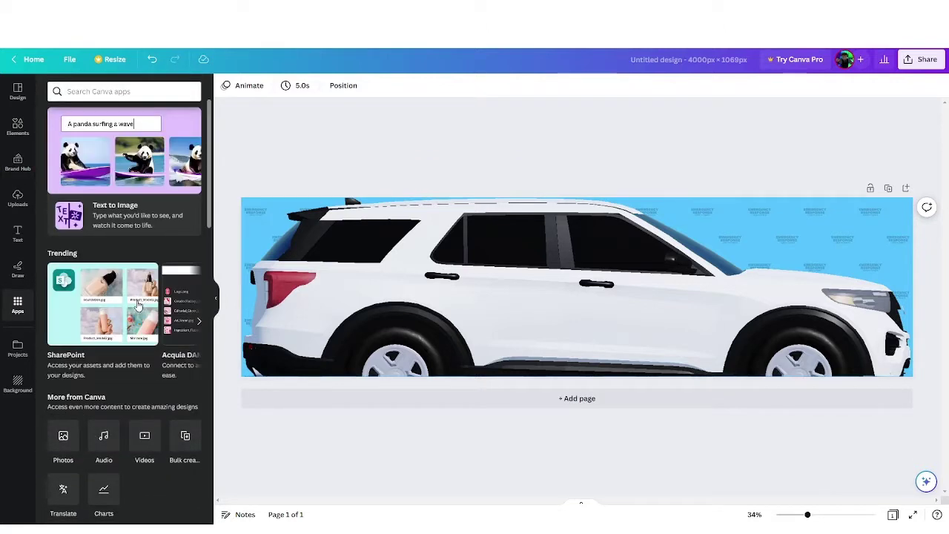
scroll(124, 339, "down", 2)
Step: Try freehand scribbles with the red marker and the yellow highlighter on the vehicle's doors, and undo them
left_click(18, 268)
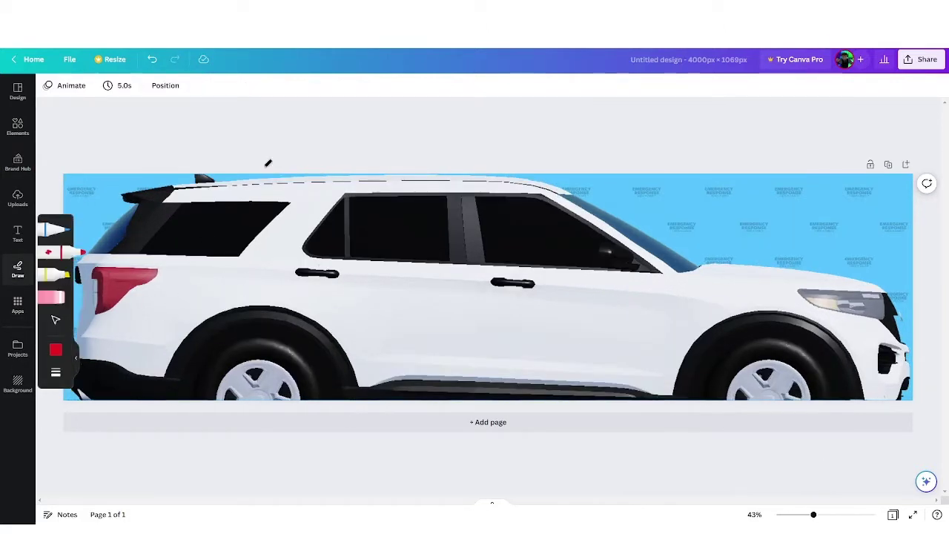
left_click_drag(505, 355, 697, 365)
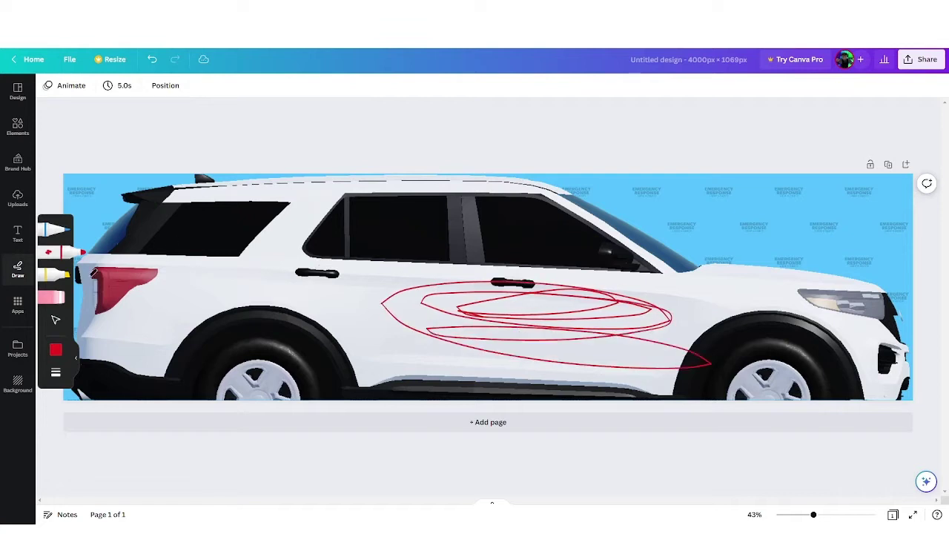
left_click_drag(525, 372, 669, 327)
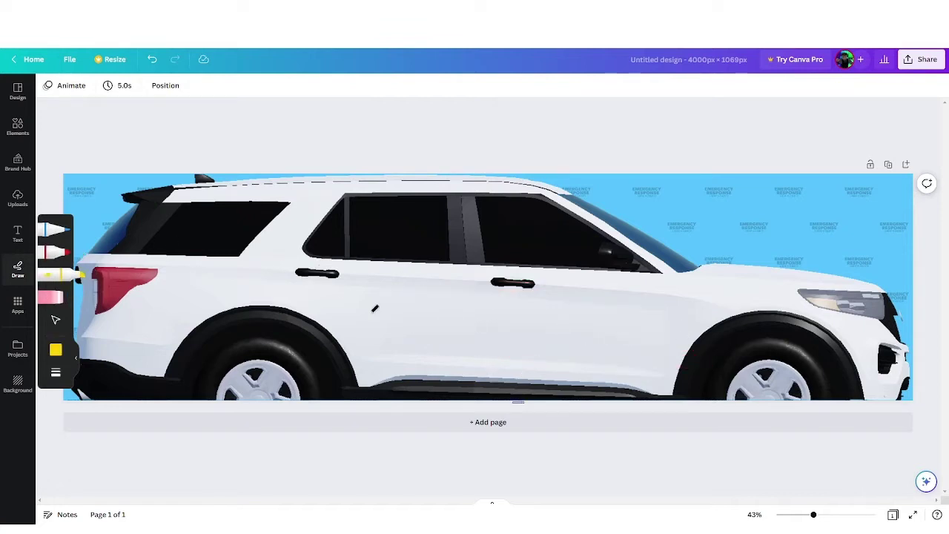
left_click_drag(404, 300, 579, 334)
left_click(18, 233)
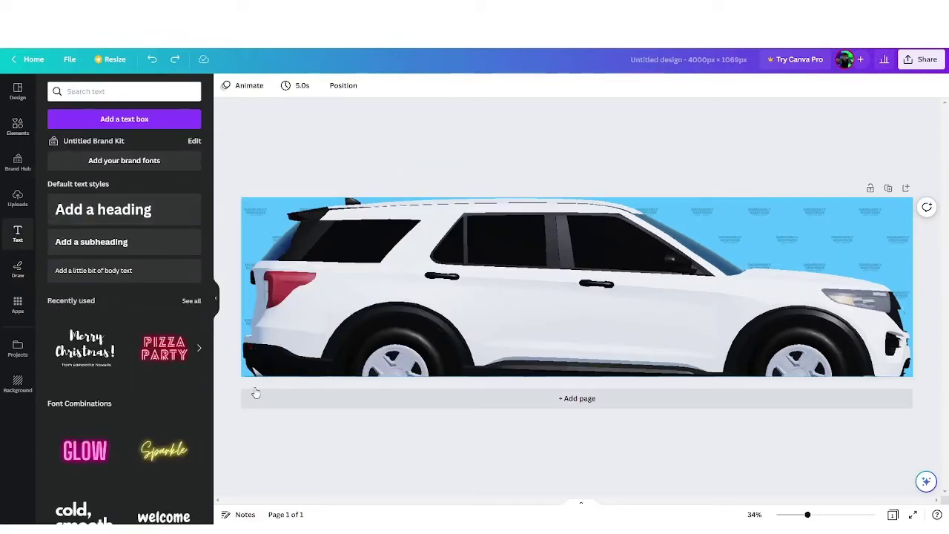
scroll(124, 297, "down", 5)
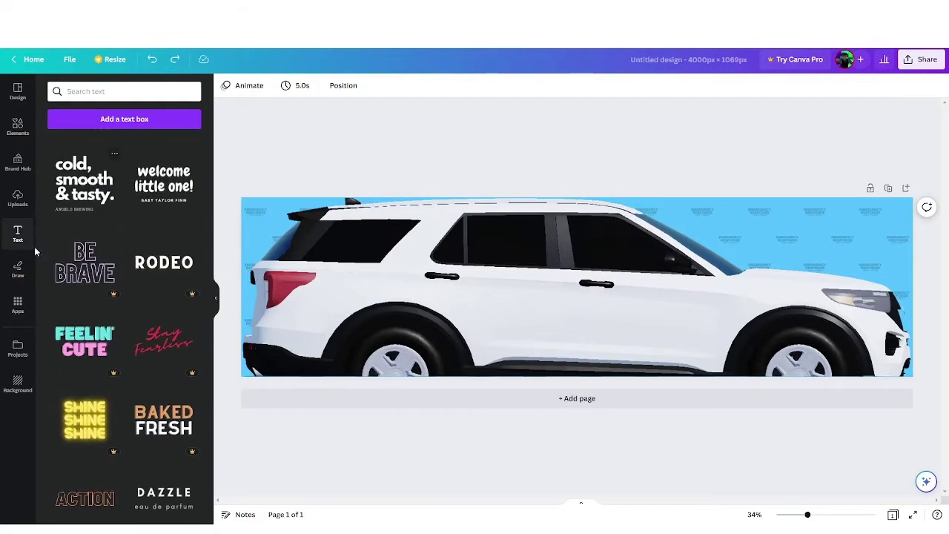
left_click(16, 206)
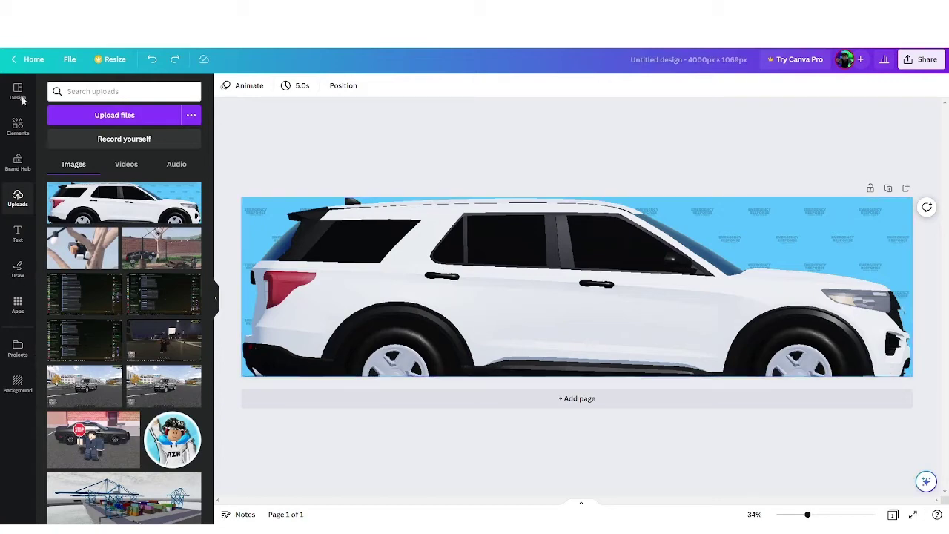
left_click(18, 163)
left_click(8, 130)
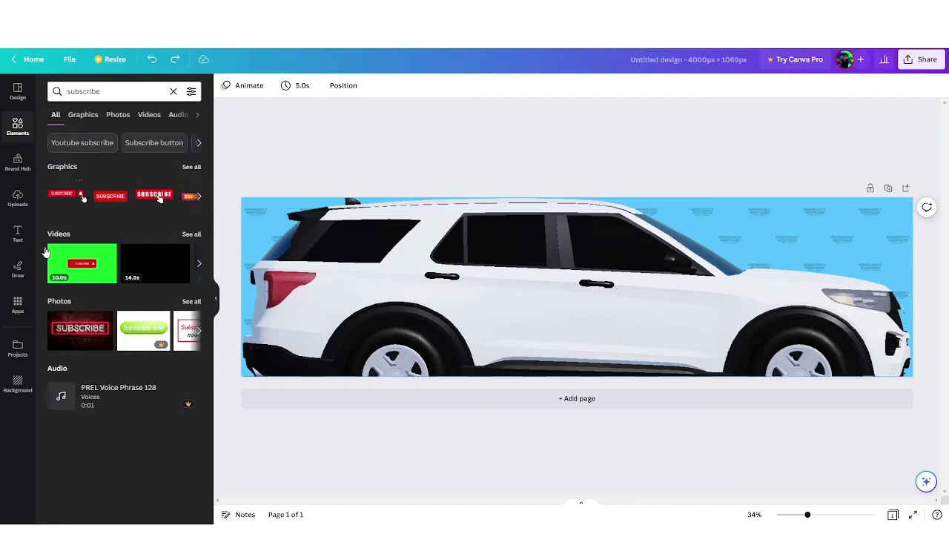
Step: Add a heading reading "MAYOR OF RIVER CITY" to the page
left_click(17, 234)
scroll(130, 265, "up", 2)
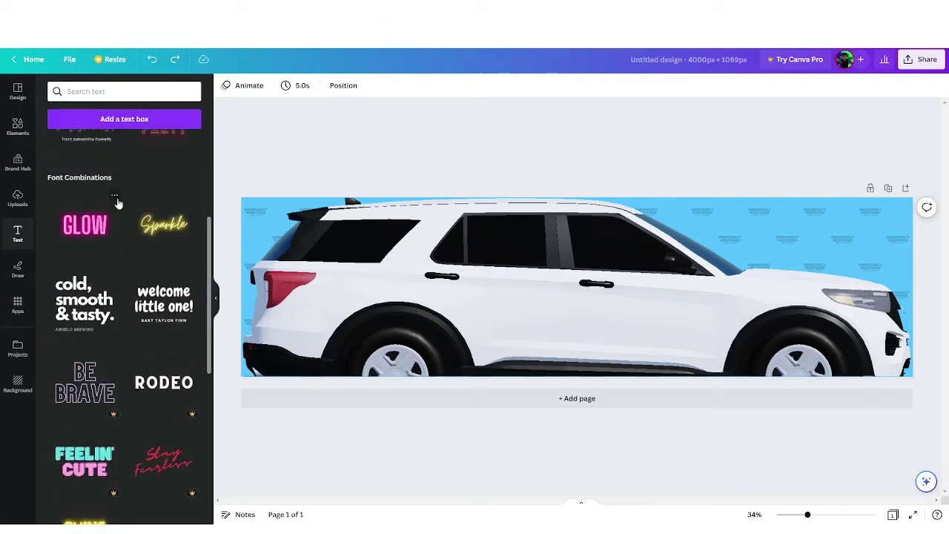
scroll(117, 203, "down", 2)
scroll(113, 226, "up", 3)
scroll(106, 181, "up", 3)
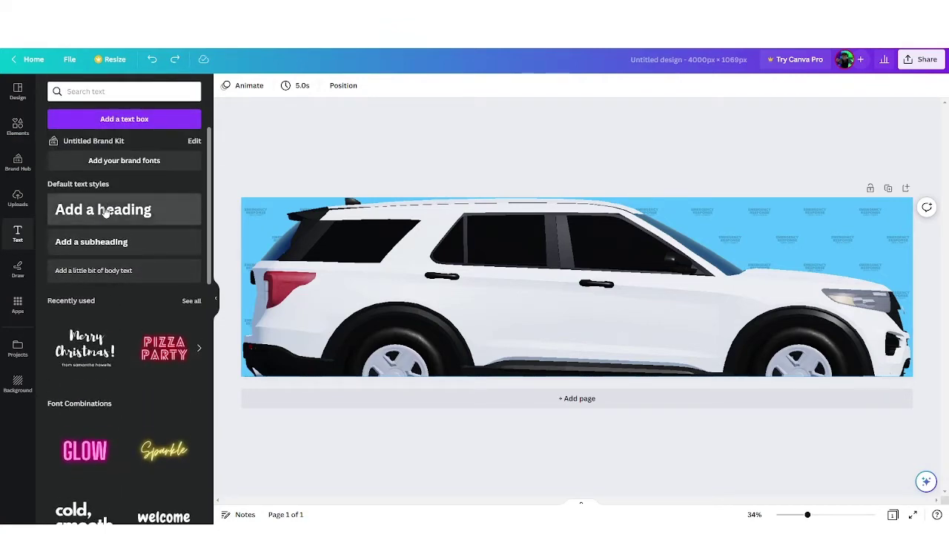
left_click(90, 199)
type("PO")
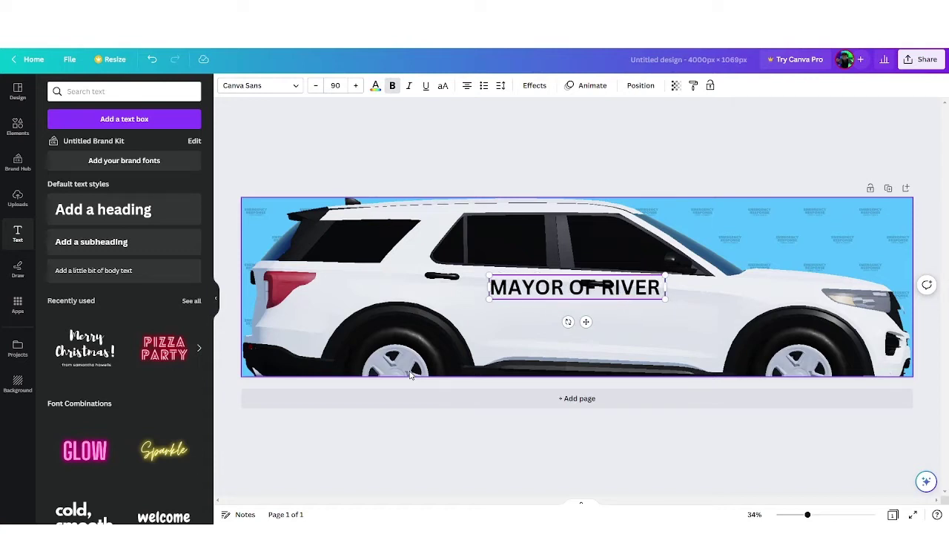
type("CITY")
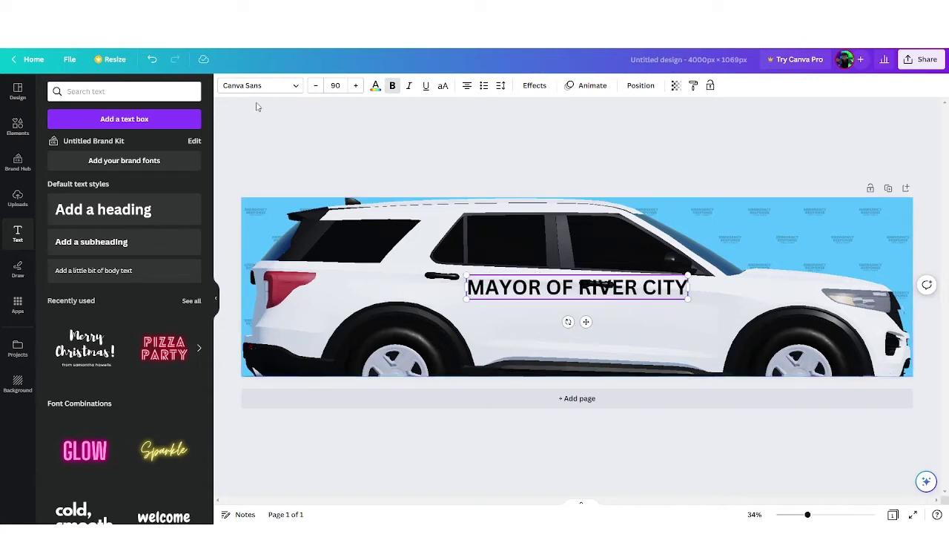
Step: Set the heading's font to Norwester, enlarge it to about size 151 and move it below the door handles
left_click(257, 87)
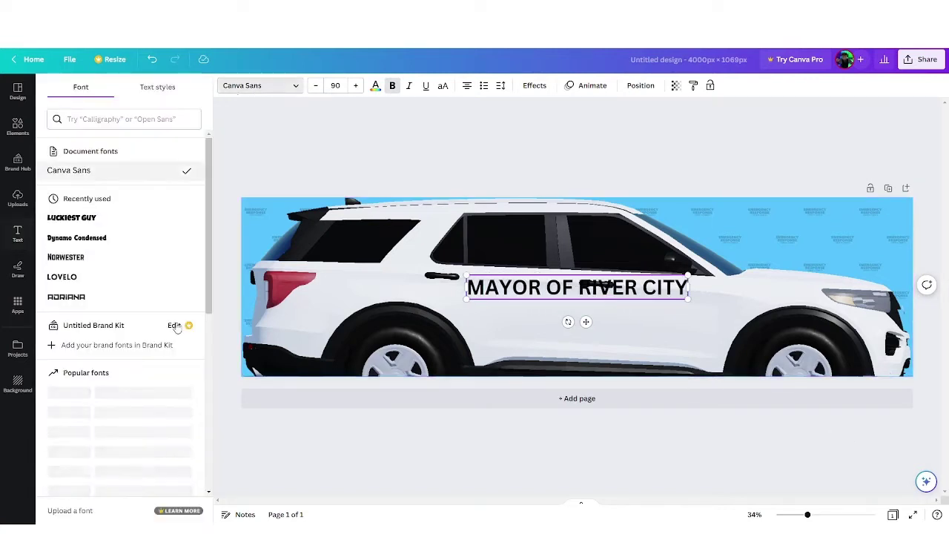
left_click(84, 261)
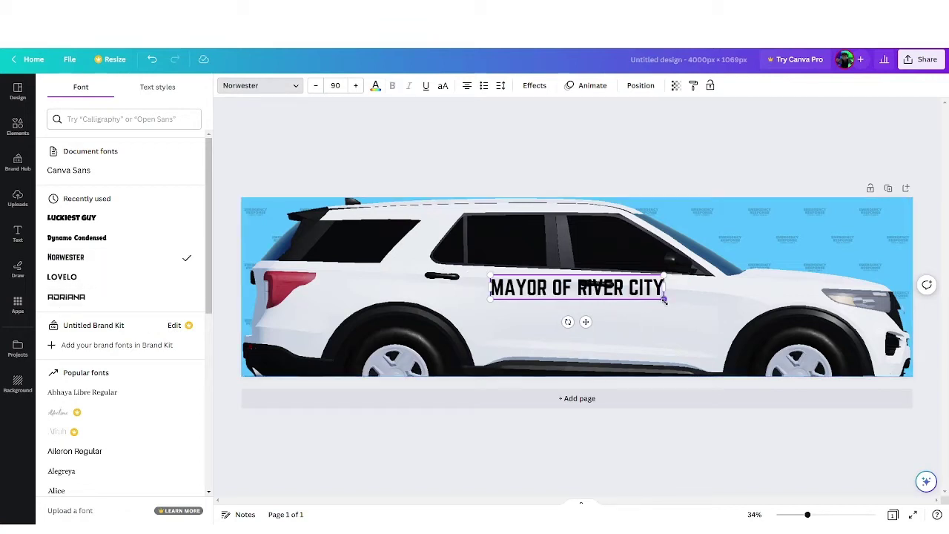
left_click_drag(664, 299, 780, 312)
left_click_drag(634, 310, 598, 331)
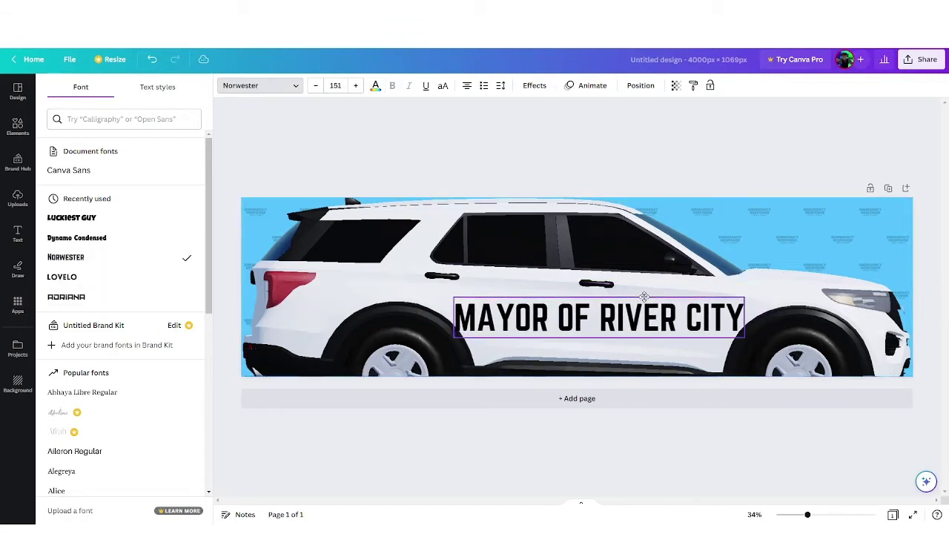
Step: Wrap the heading onto two lines, shrink it to about size 87.5 and move it up between the two doors
left_click_drag(745, 317, 656, 319)
left_click_drag(656, 385, 589, 356)
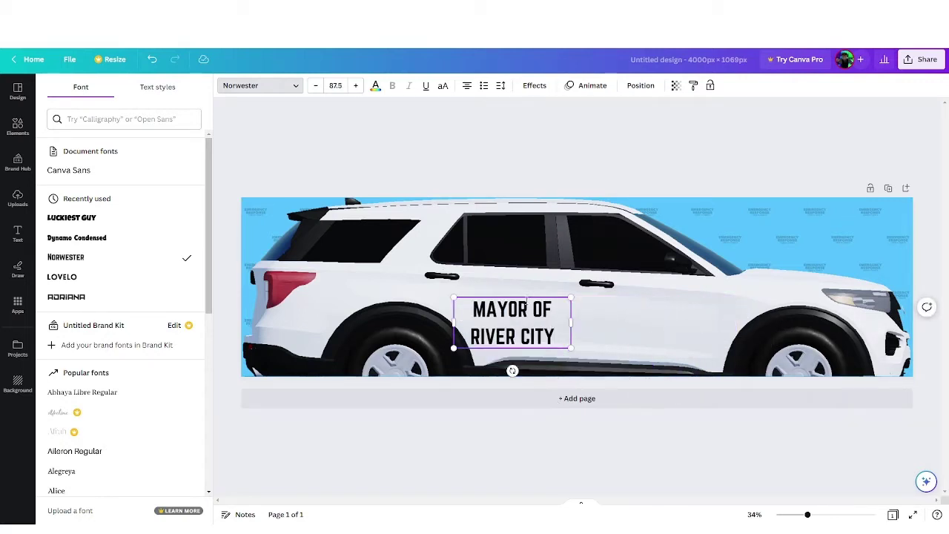
left_click(512, 274)
left_click(510, 298)
left_click_drag(510, 298, 530, 284)
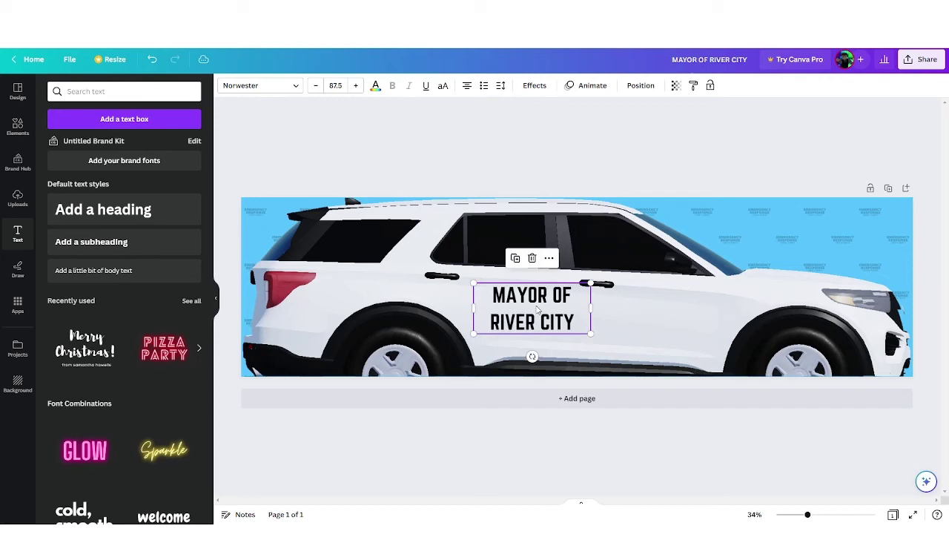
Step: Resize the two-line heading to about size 84.3 and place it on the rear door just below the handle
left_click_drag(592, 334, 643, 354)
mouse_move(578, 332)
left_mouse_down()
mouse_move(606, 341)
mouse_move(553, 320)
mouse_move(595, 331)
left_mouse_up()
left_click_drag(658, 359, 630, 346)
left_click_drag(562, 313, 509, 309)
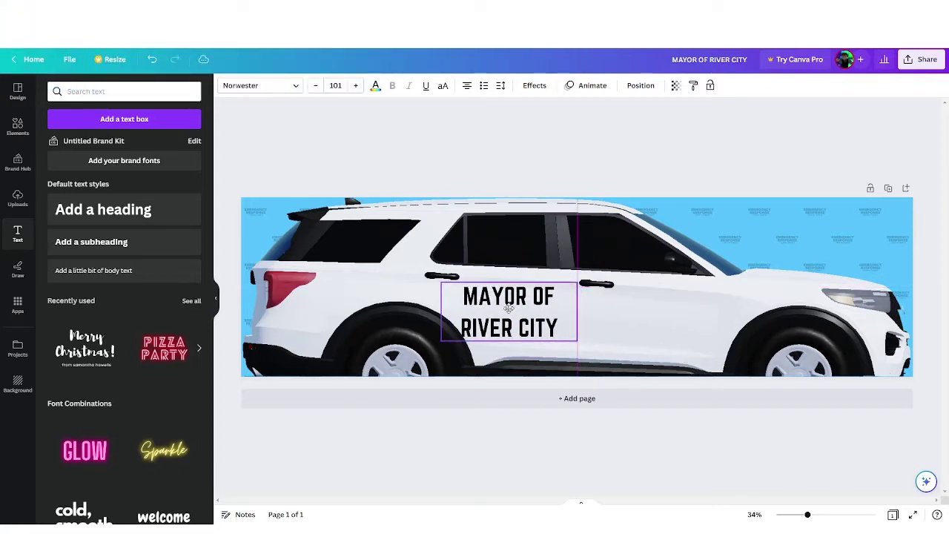
left_click_drag(577, 341, 554, 330)
left_click_drag(495, 301, 502, 303)
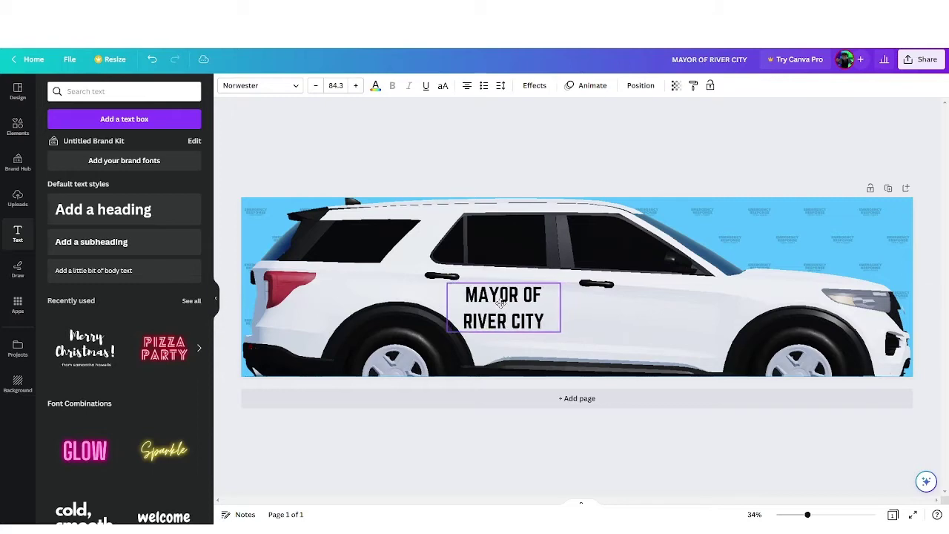
Step: Search the elements for "mayor" and limit the results to graphics
left_click(17, 124)
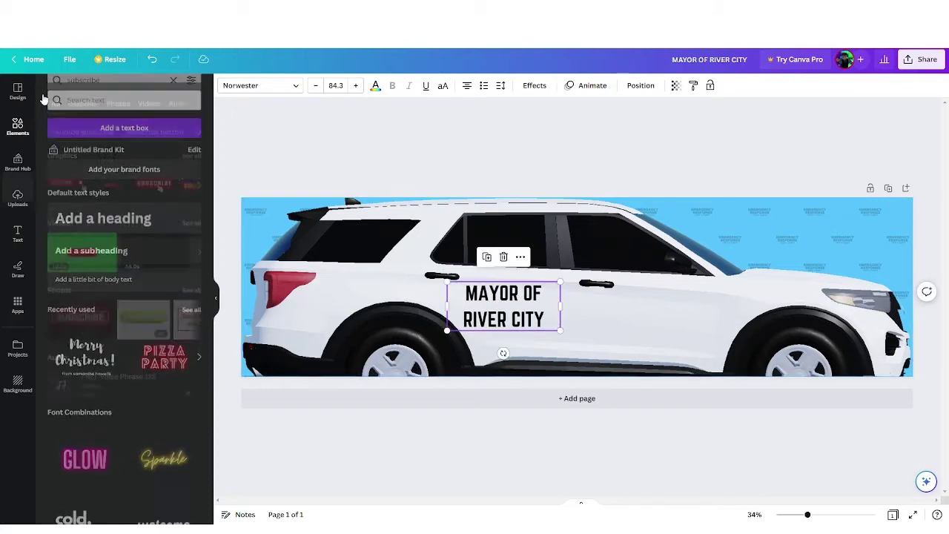
double_click(80, 91)
type("MAOYR")
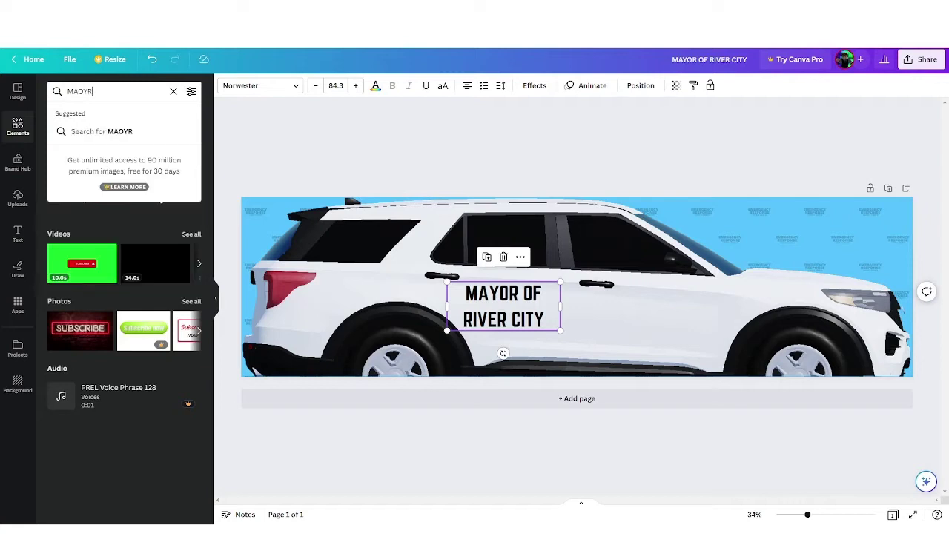
key("Return")
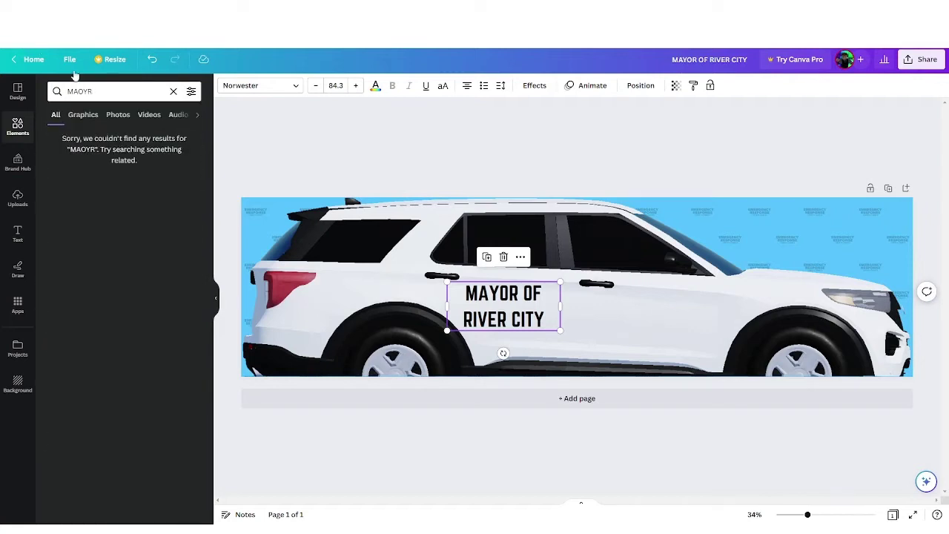
left_click(174, 93)
left_click(123, 95)
type("m")
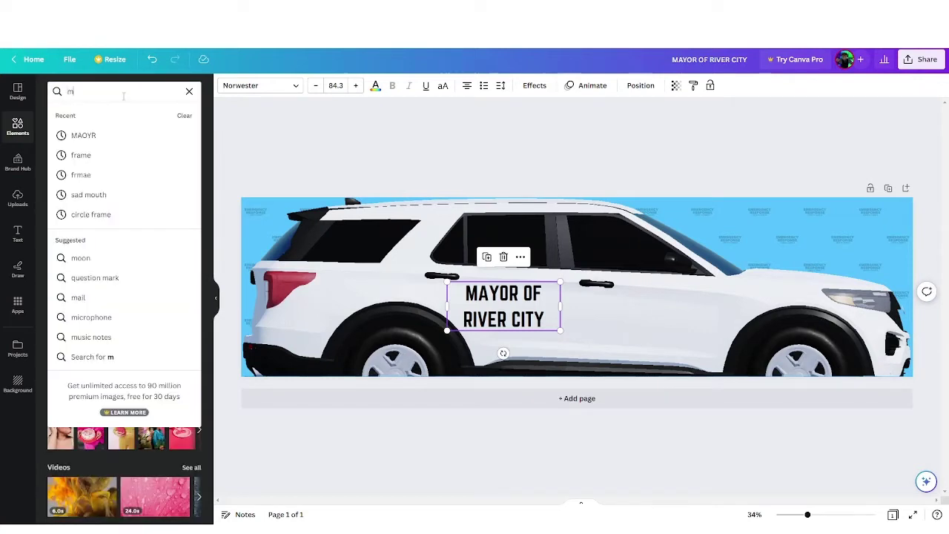
type("ayor")
key("Return")
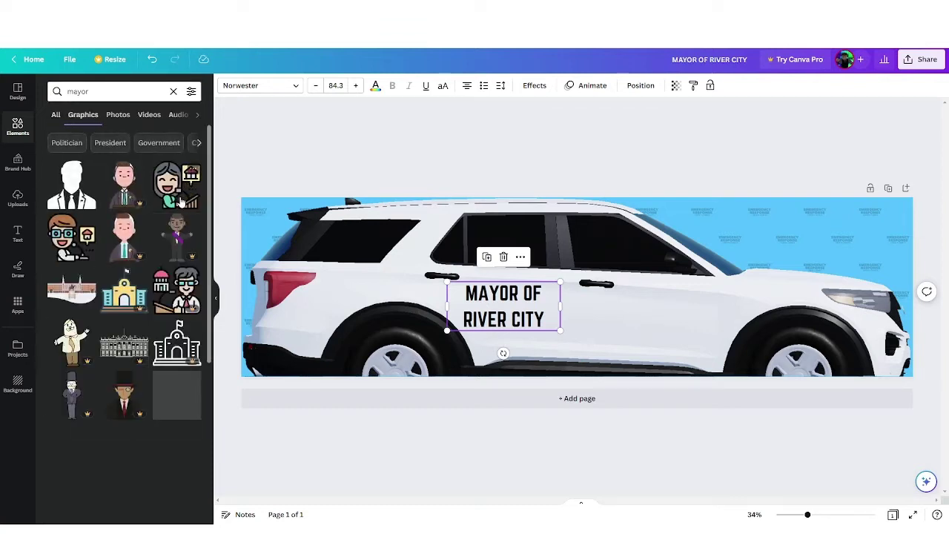
Step: Add the black silhouette graphic of a man in a suit and move it onto the lower front door
scroll(170, 252, "down", 3)
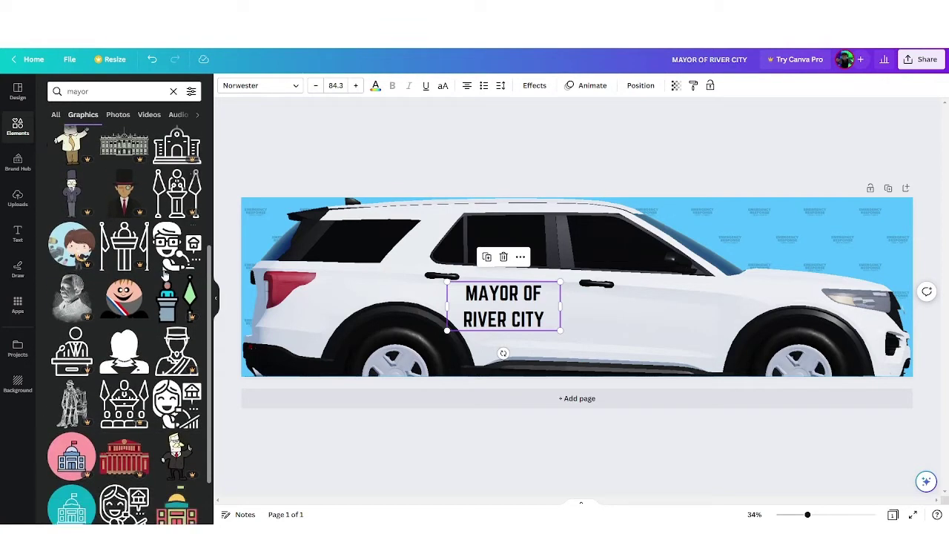
scroll(164, 278, "down", 1)
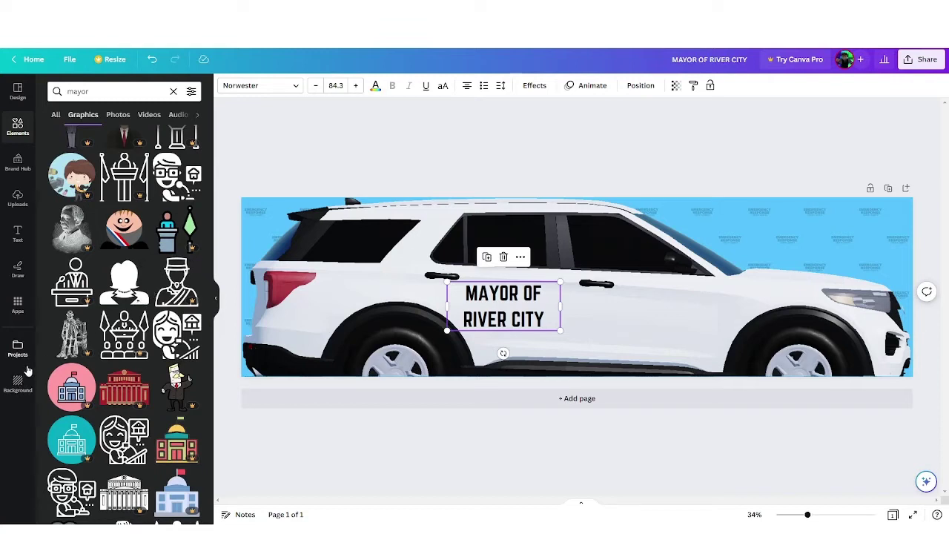
scroll(49, 362, "up", 4)
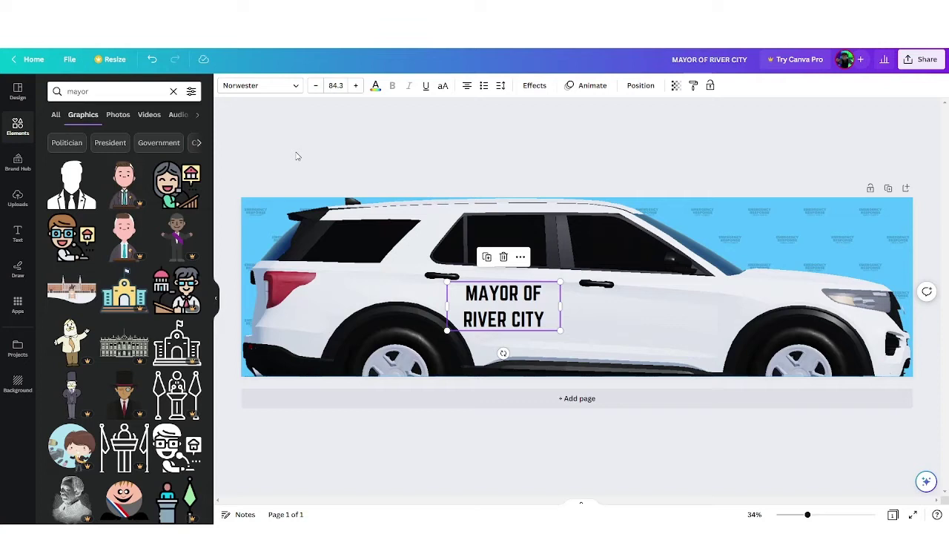
left_click(72, 173)
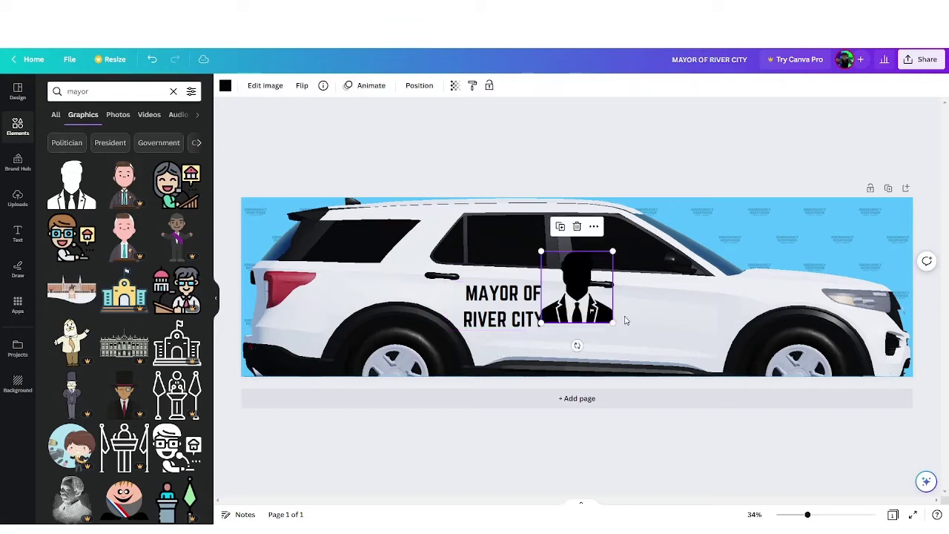
left_click_drag(572, 281, 646, 325)
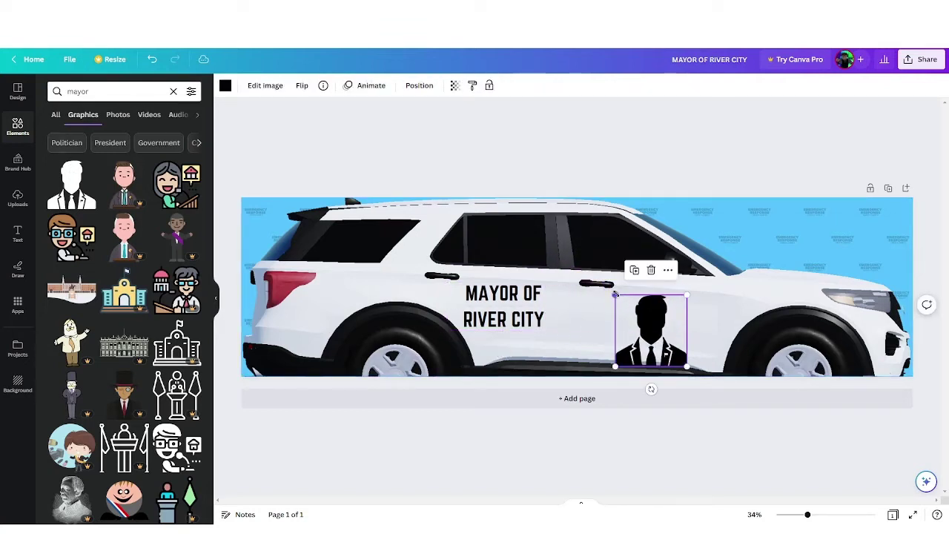
Step: Enlarge the suited silhouette to about 501 × 501 px and position it on the front door, just below the window
left_click_drag(616, 295, 597, 277)
left_click_drag(635, 327, 638, 321)
left_click_drag(690, 358, 684, 353)
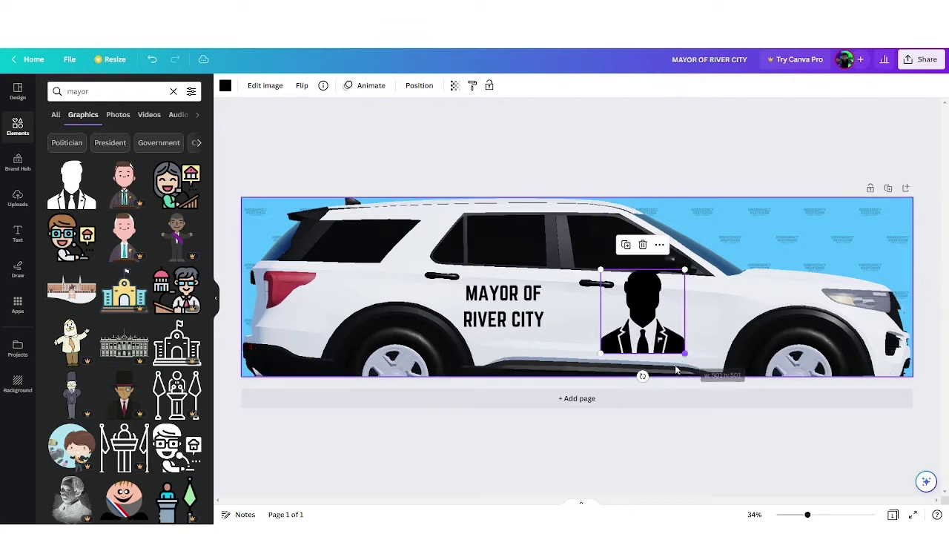
left_click_drag(642, 376, 635, 375)
left_click_drag(636, 339, 639, 347)
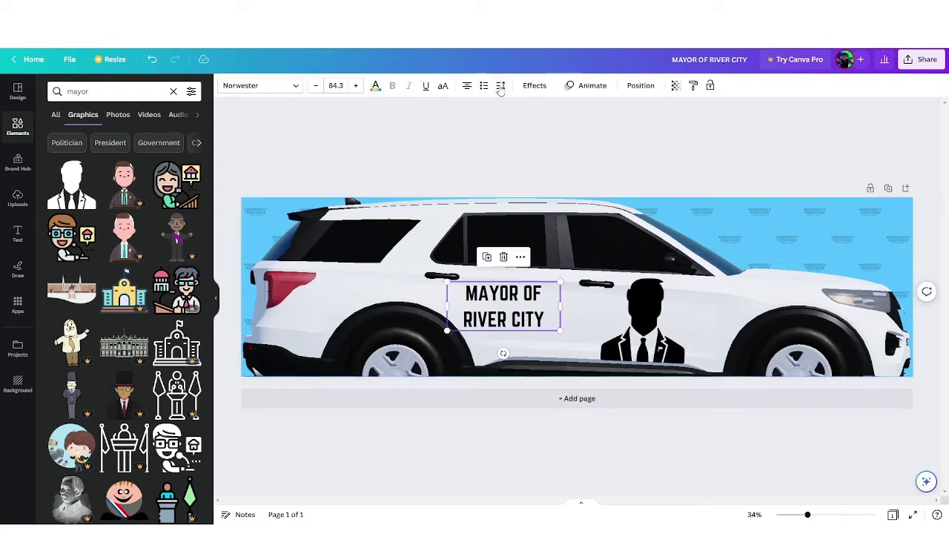
Step: Apply the Outline effect to the "MAYOR OF RIVER CITY" text with a white outline colour
left_click(534, 85)
left_click(169, 228)
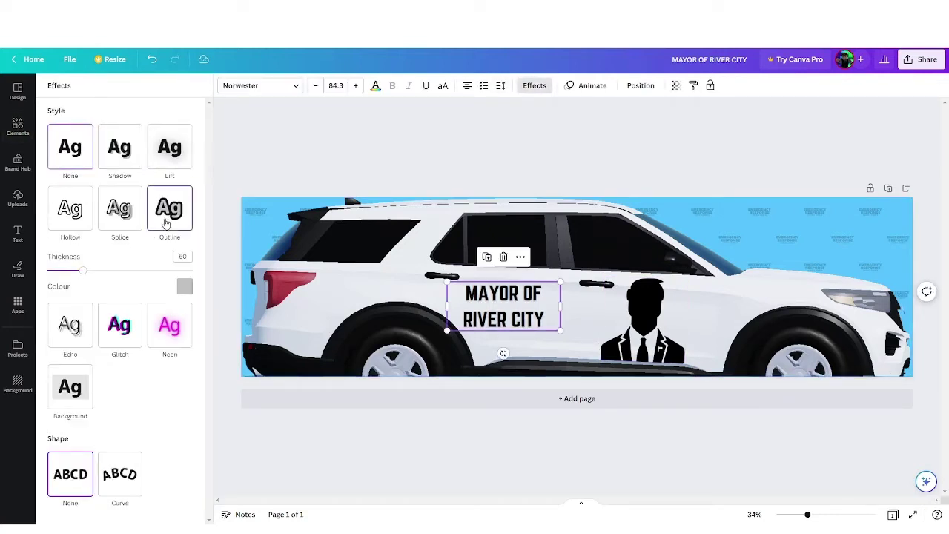
left_click(185, 287)
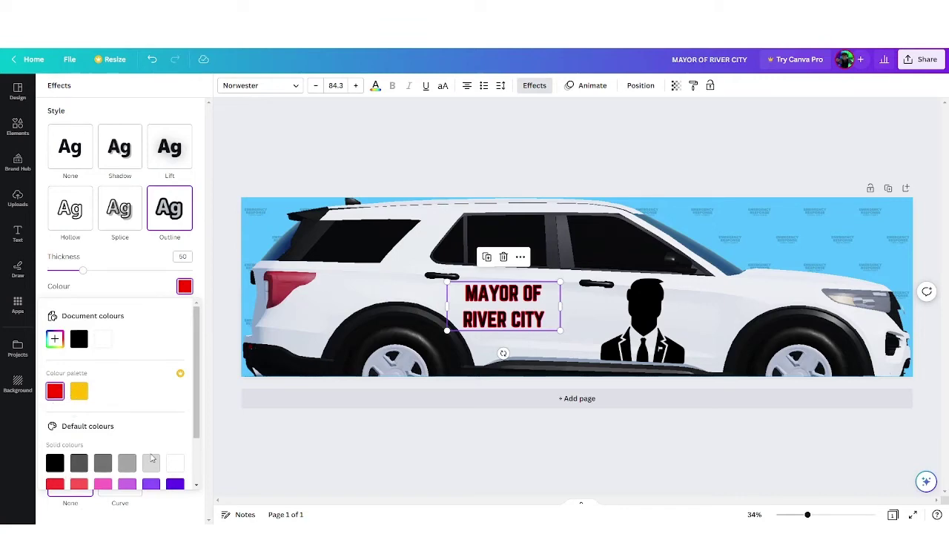
left_click(176, 467)
left_click(248, 457)
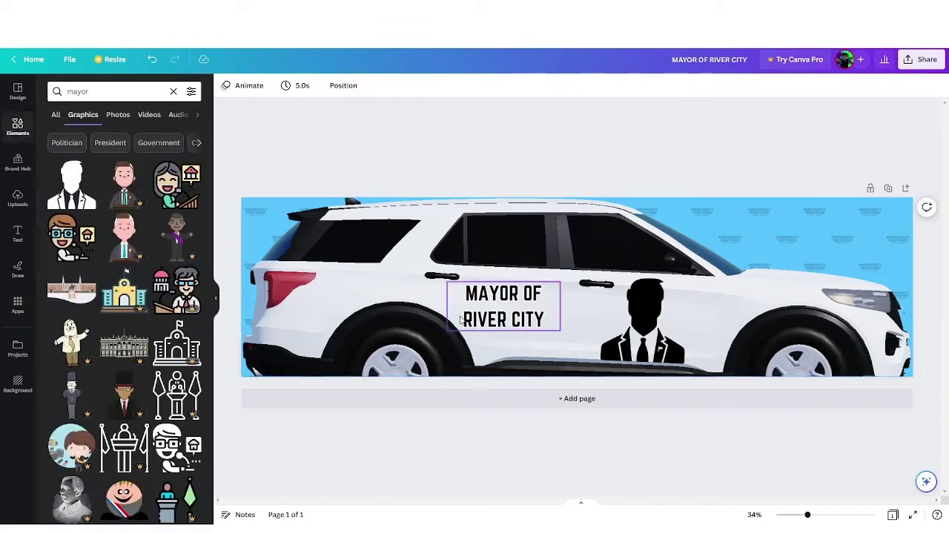
left_click(8, 236)
left_click(17, 198)
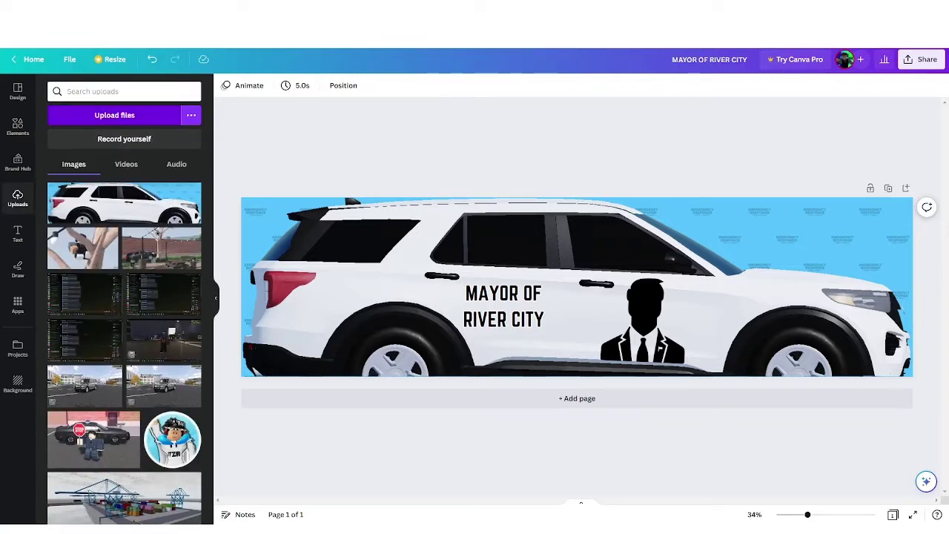
left_click(17, 268)
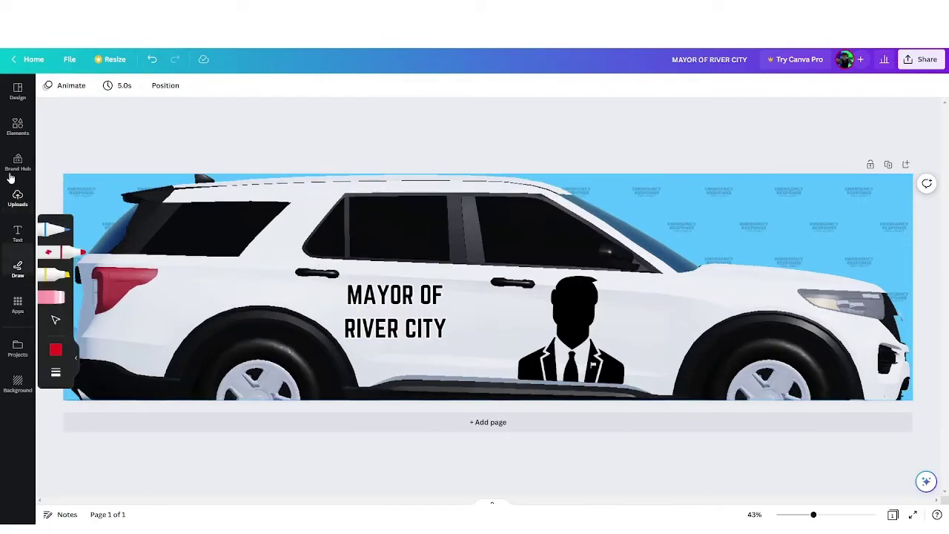
left_click(17, 162)
left_click(18, 126)
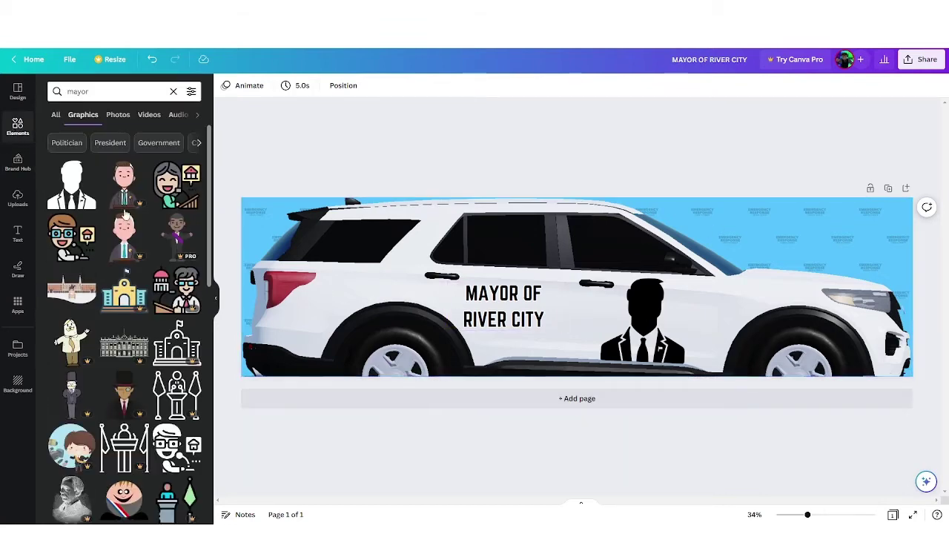
left_click(18, 127)
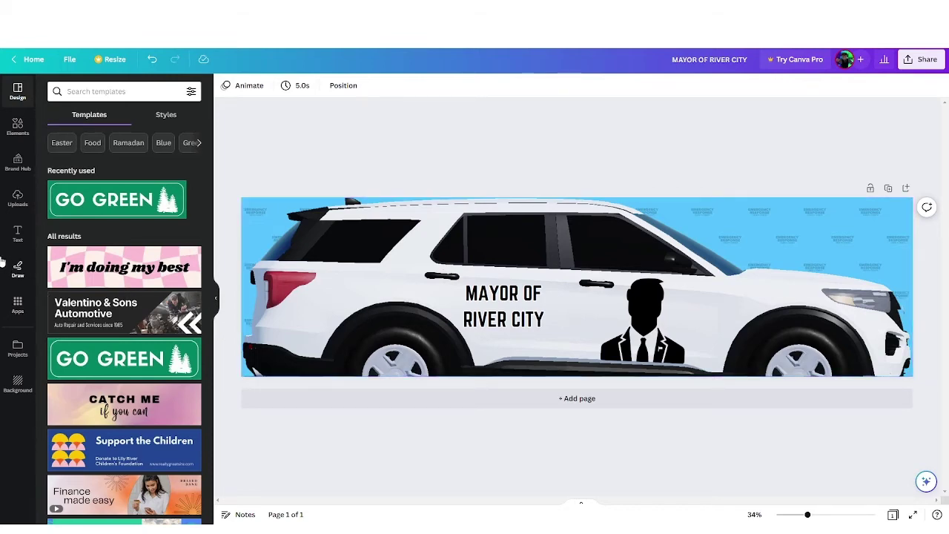
left_click(9, 234)
left_click(9, 199)
Step: Place a scalloped circle frame just ahead of the front door and shift the suited silhouette slightly toward the rear of the car
left_click(7, 137)
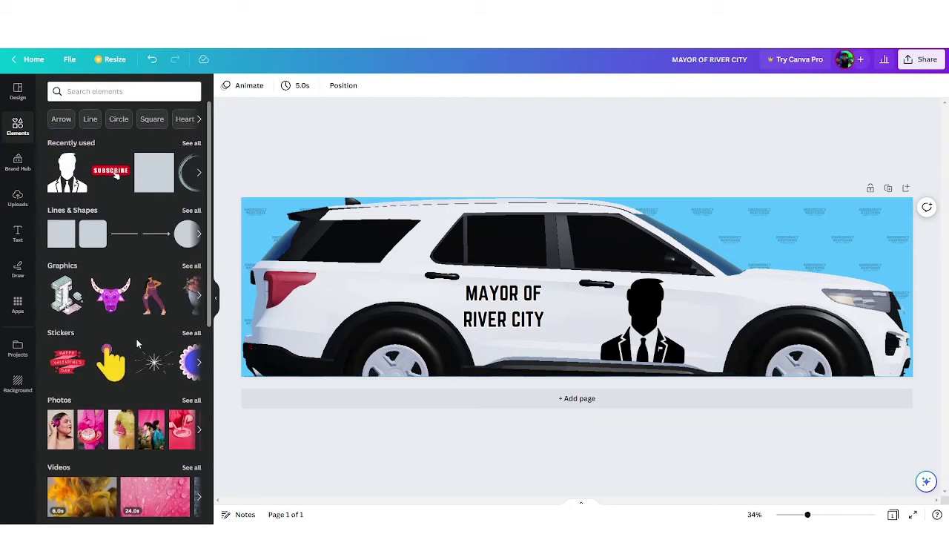
scroll(190, 282, "down", 5)
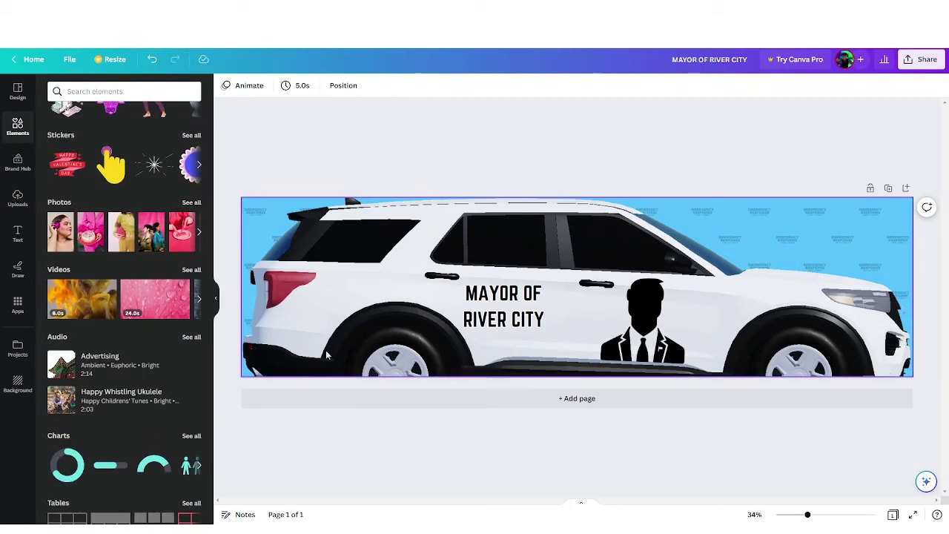
scroll(92, 277, "down", 5)
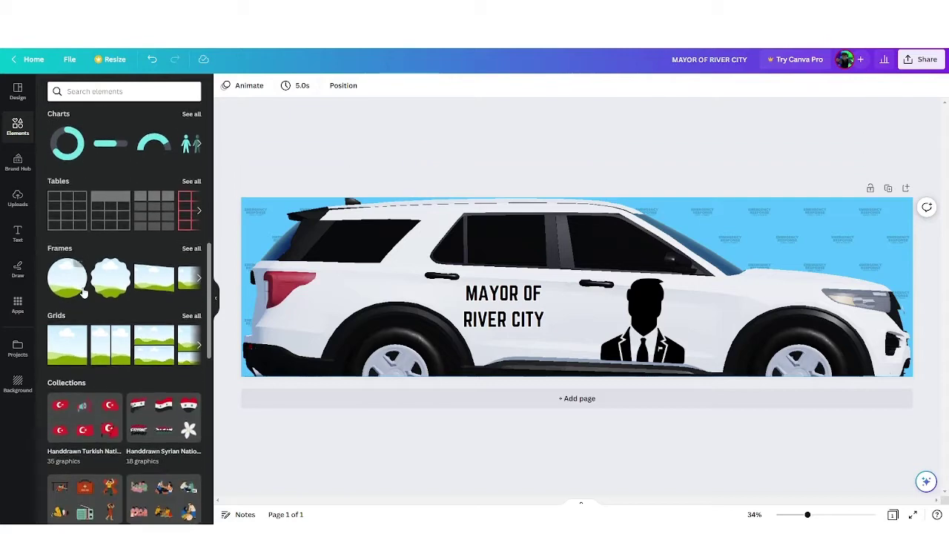
scroll(87, 283, "down", 3)
scroll(102, 312, "up", 6)
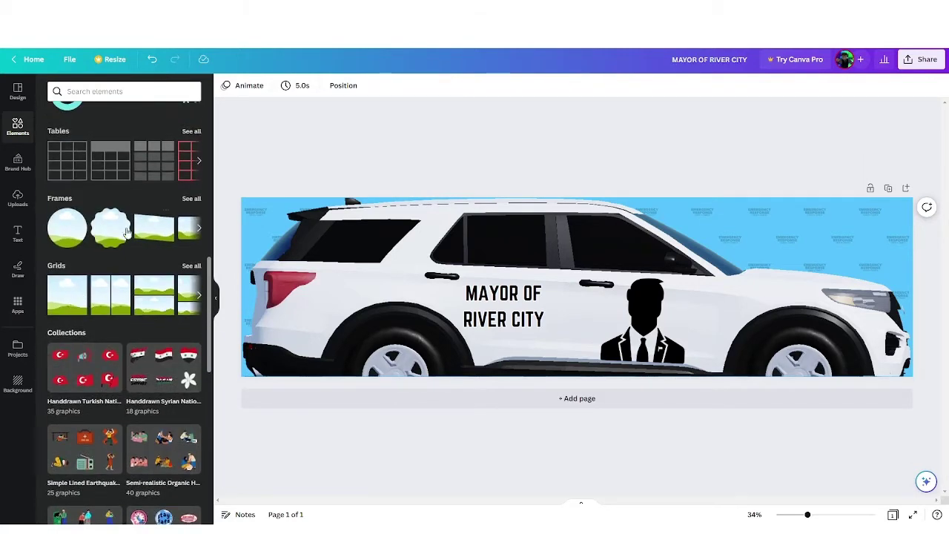
left_click(118, 216)
mouse_move(589, 286)
left_mouse_down()
mouse_move(644, 309)
mouse_move(739, 318)
left_mouse_up()
left_click_drag(677, 338, 623, 338)
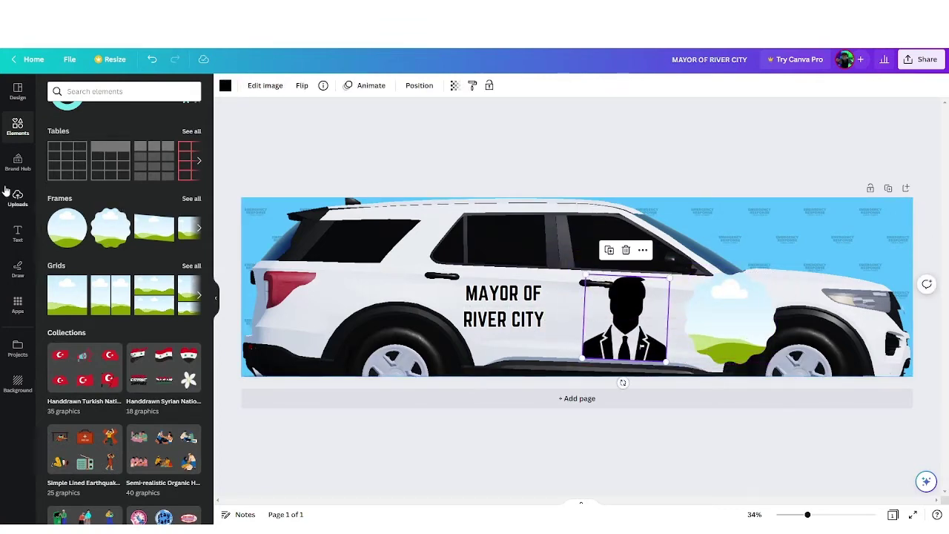
Step: Fill the scalloped frame with the uploaded picture of the avatar in a black vest on a bright green background
left_click(18, 163)
left_click(18, 196)
scroll(101, 256, "down", 5)
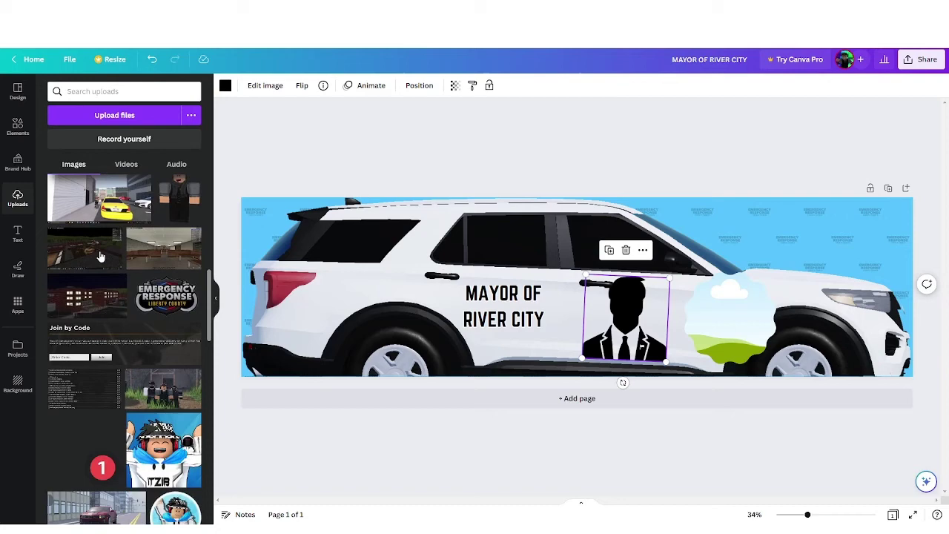
scroll(112, 252, "down", 10)
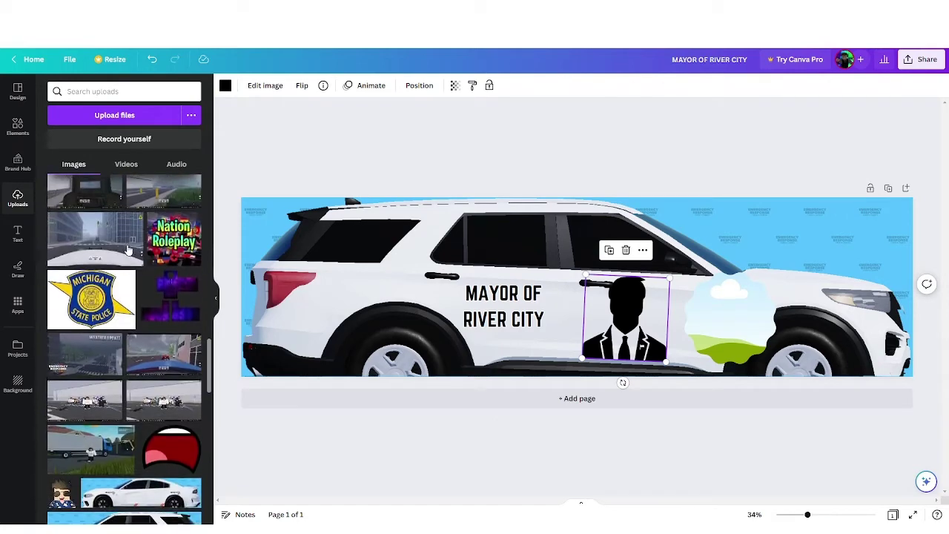
scroll(127, 250, "down", 15)
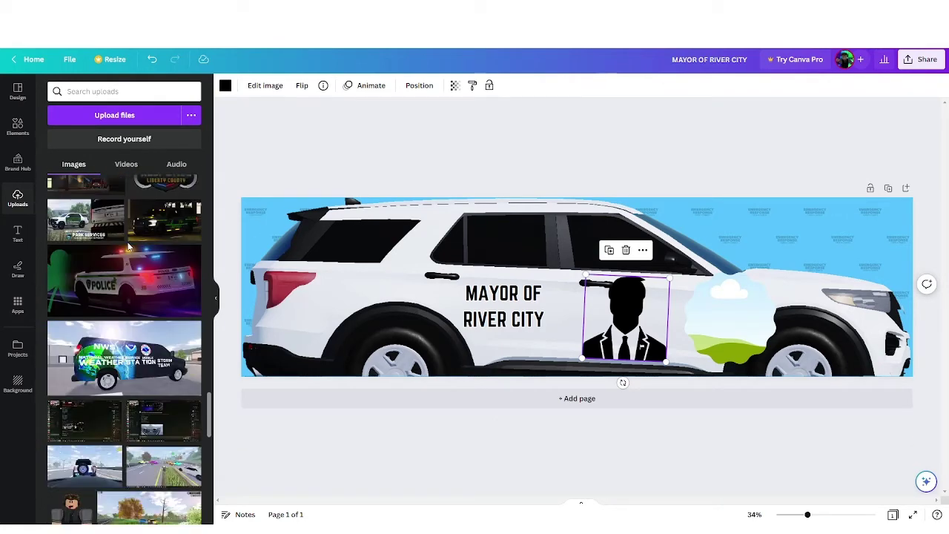
scroll(128, 250, "down", 15)
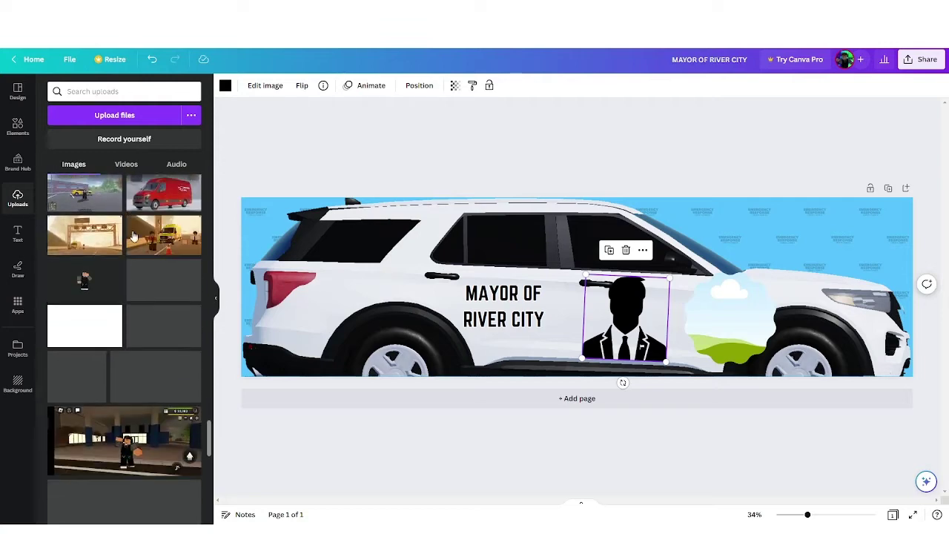
scroll(133, 236, "down", 15)
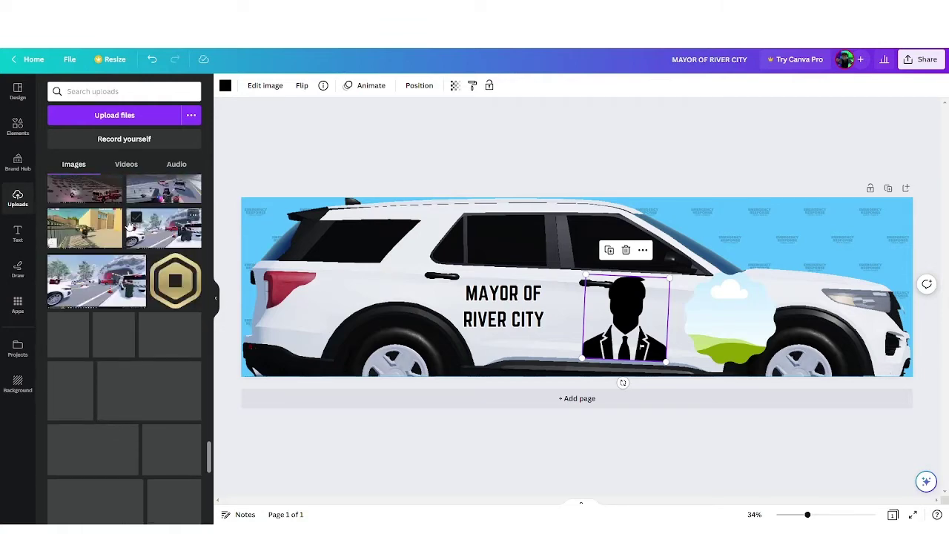
scroll(130, 227, "down", 15)
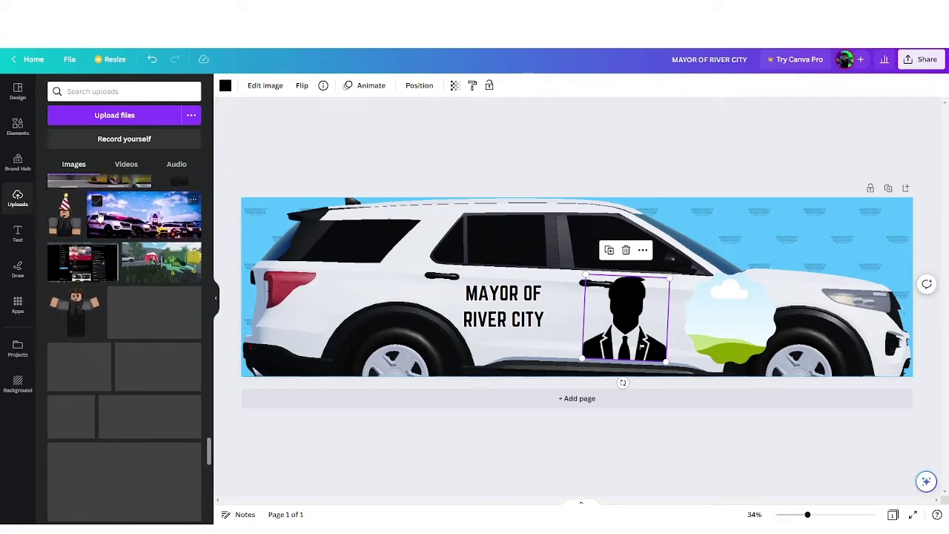
scroll(89, 222, "down", 8)
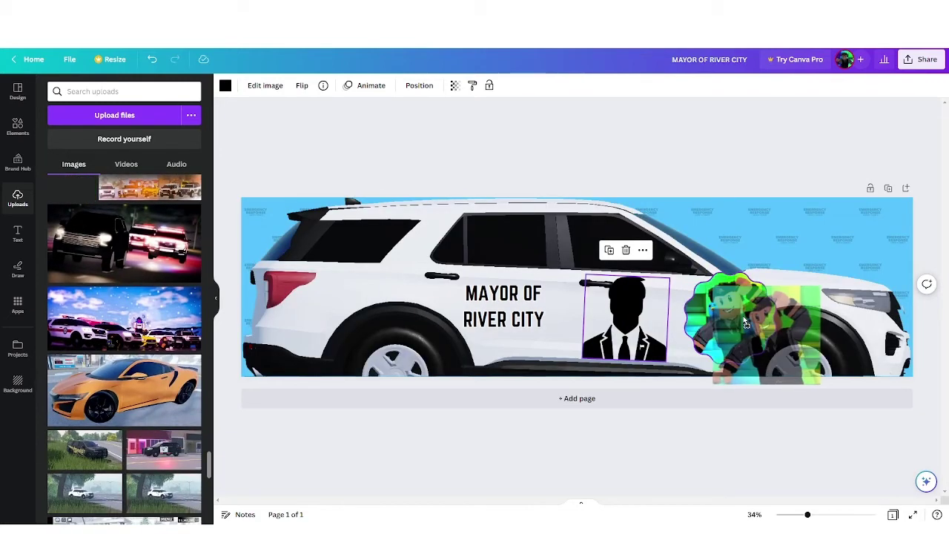
left_click(678, 345)
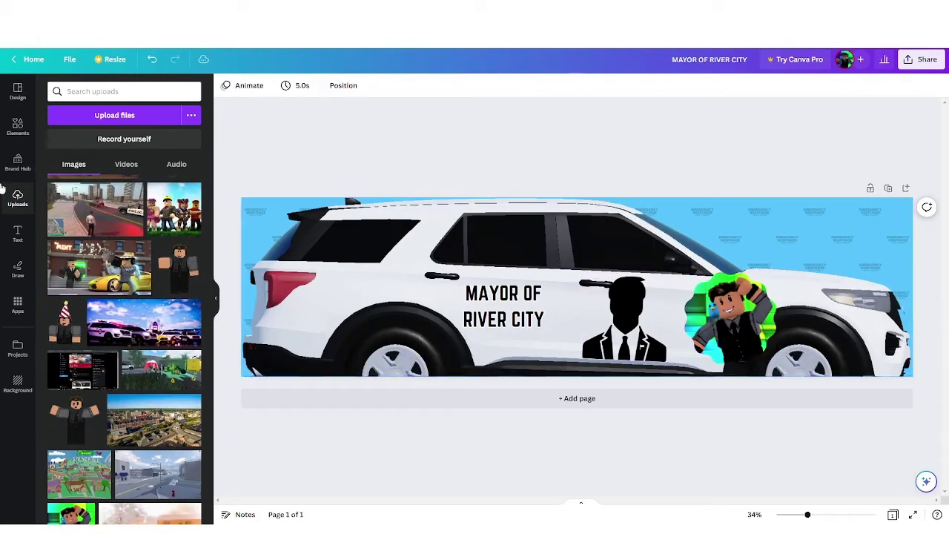
Step: Shrink the framed avatar picture to a small badge and move it onto the rear side panel beside the tail light
left_click(17, 162)
left_click(17, 126)
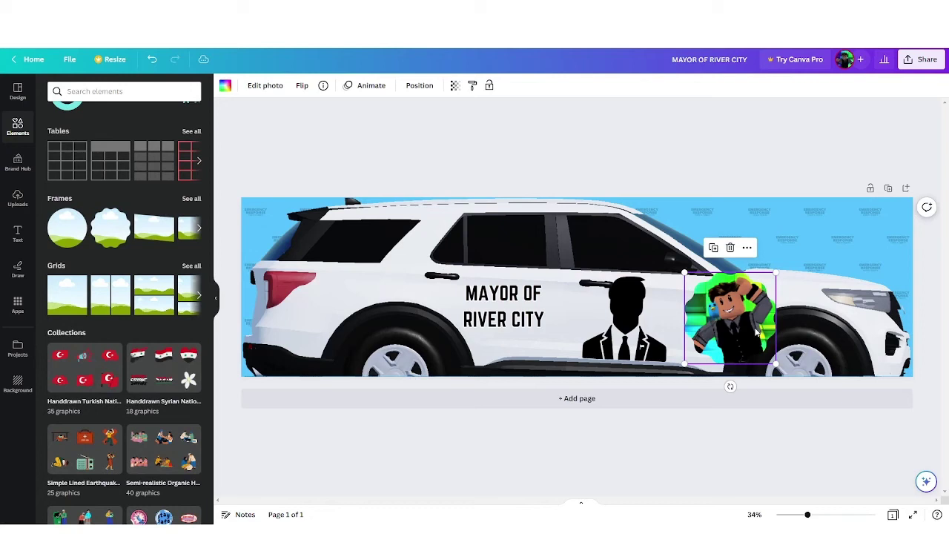
left_click_drag(685, 364, 346, 297)
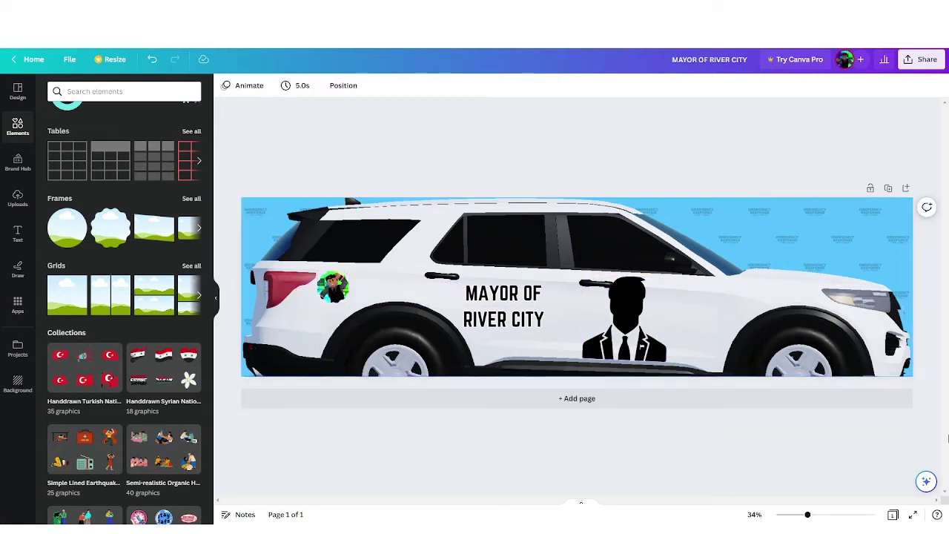
left_click(71, 59)
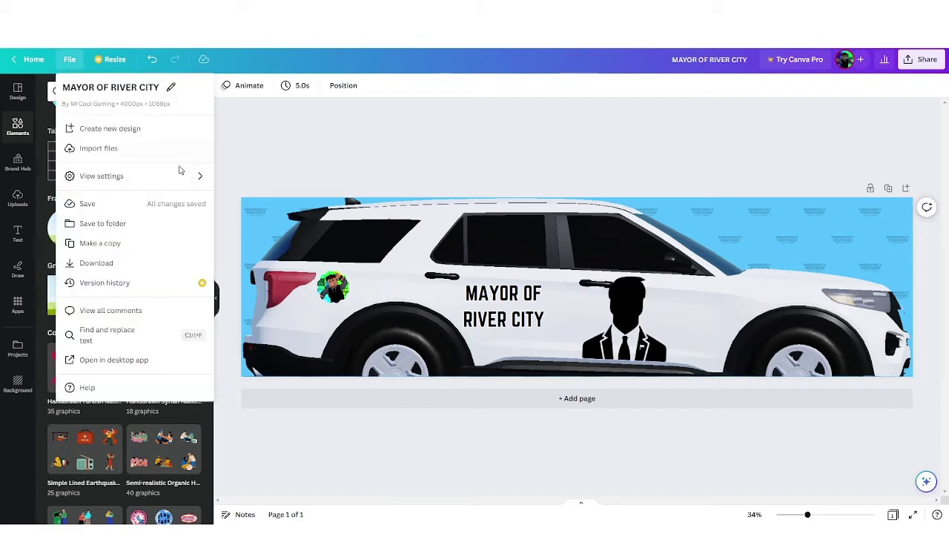
left_click(353, 168)
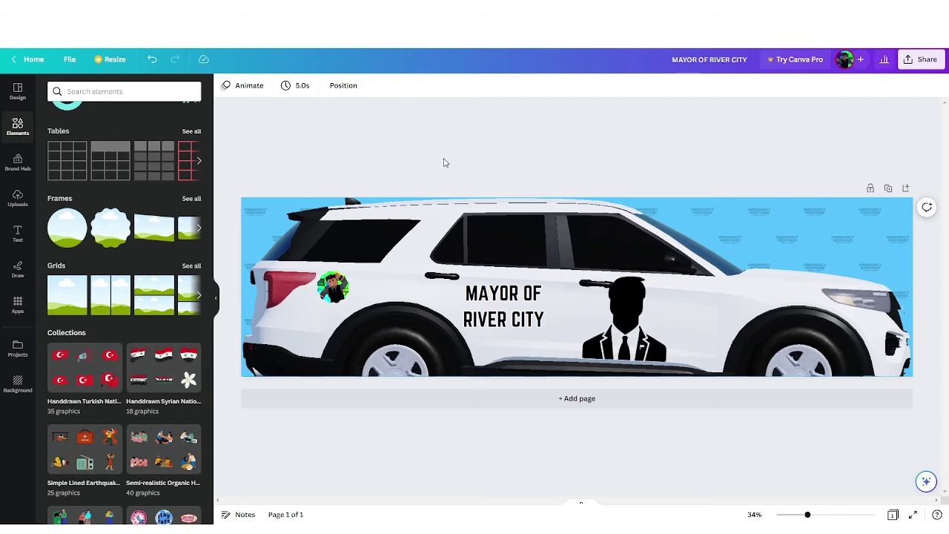
left_click(18, 200)
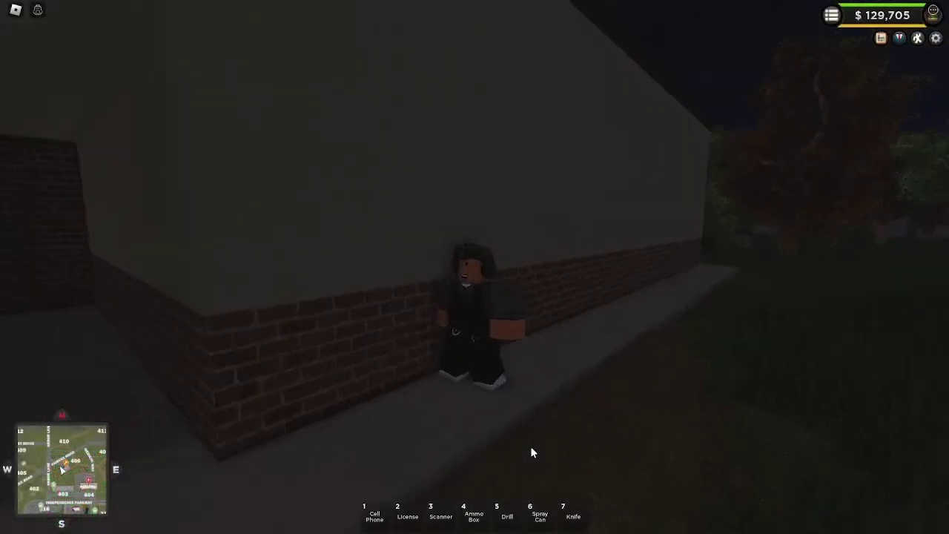
key("w")
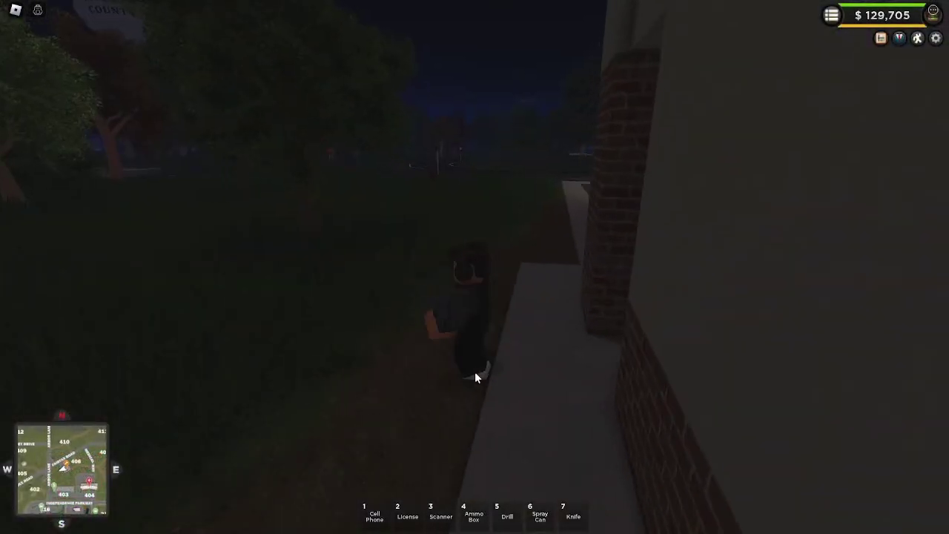
key("w")
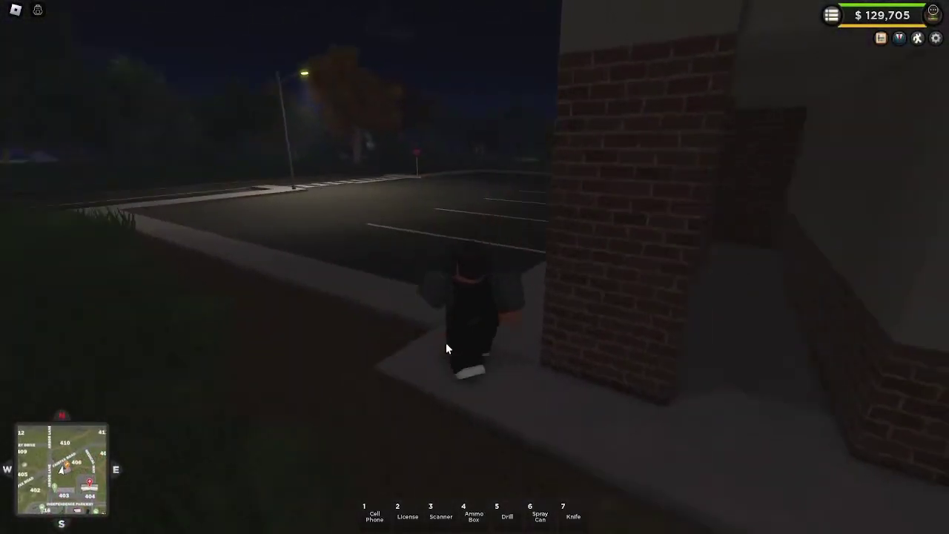
key("w")
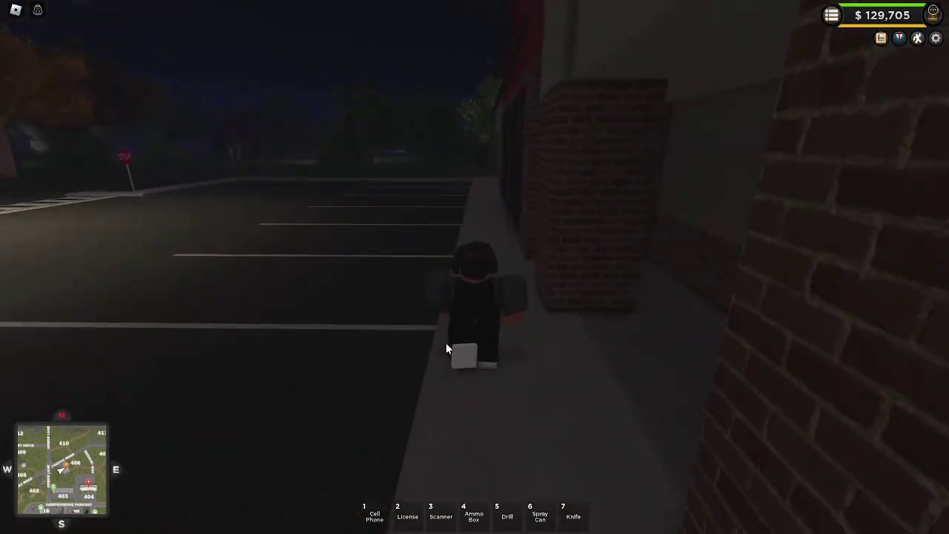
key("w")
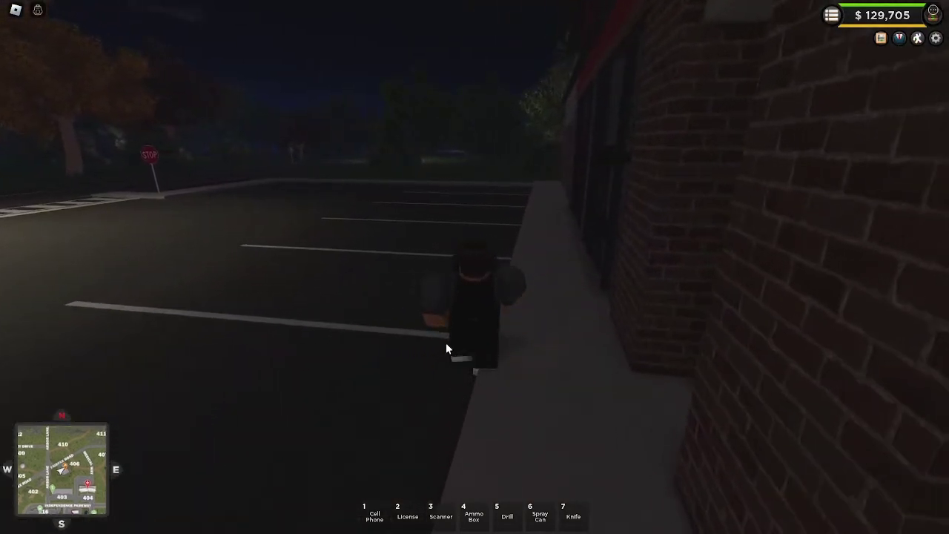
key("w")
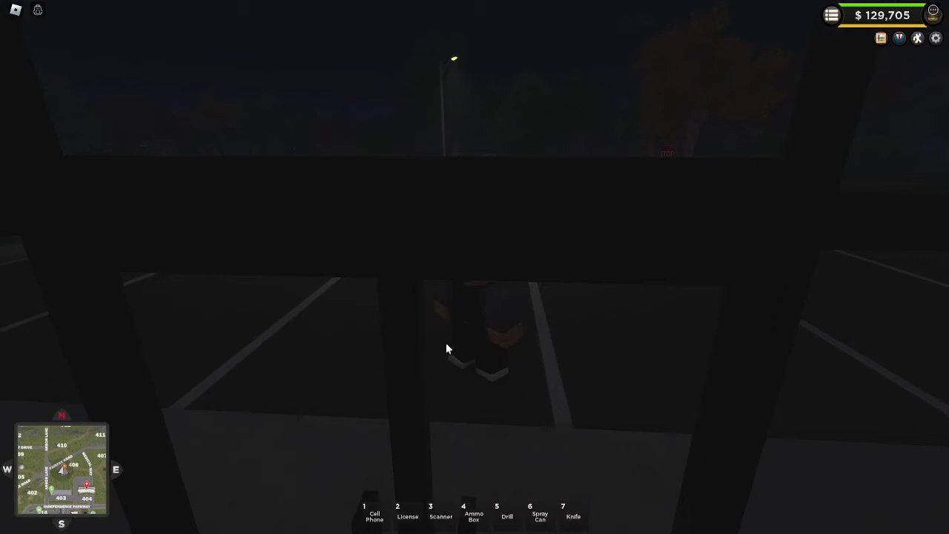
key("w")
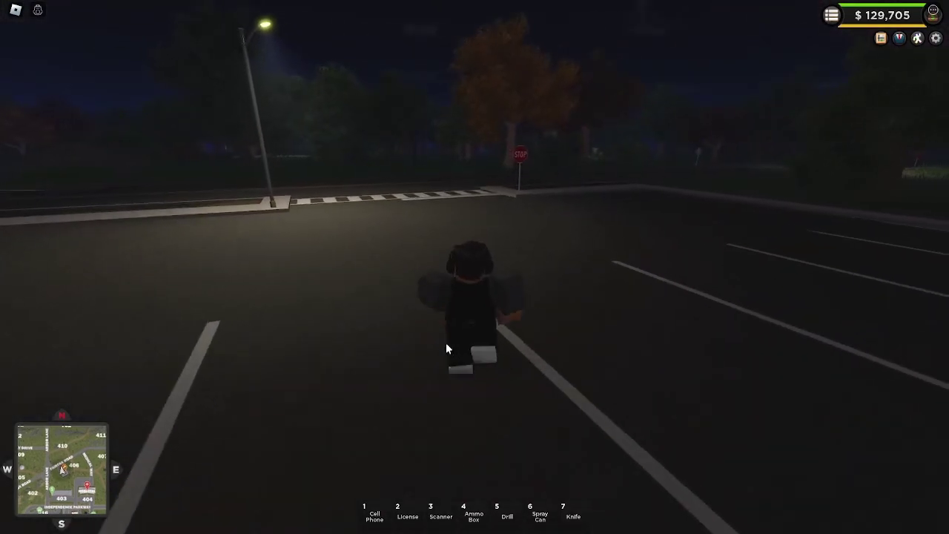
key("w")
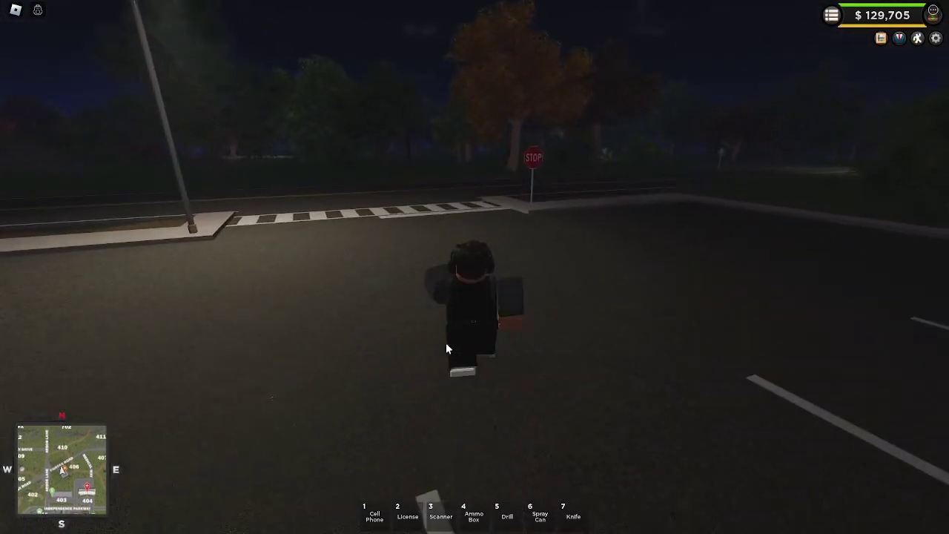
key("w")
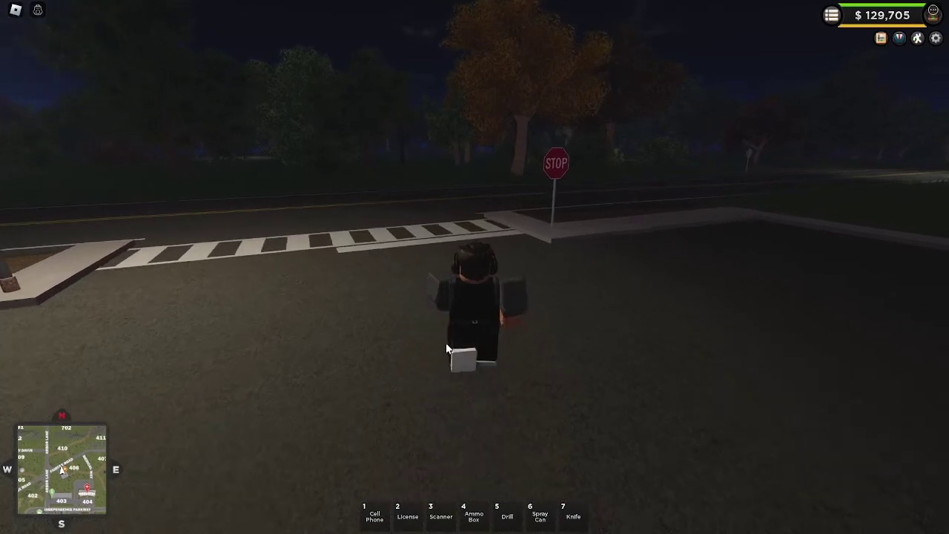
key("w")
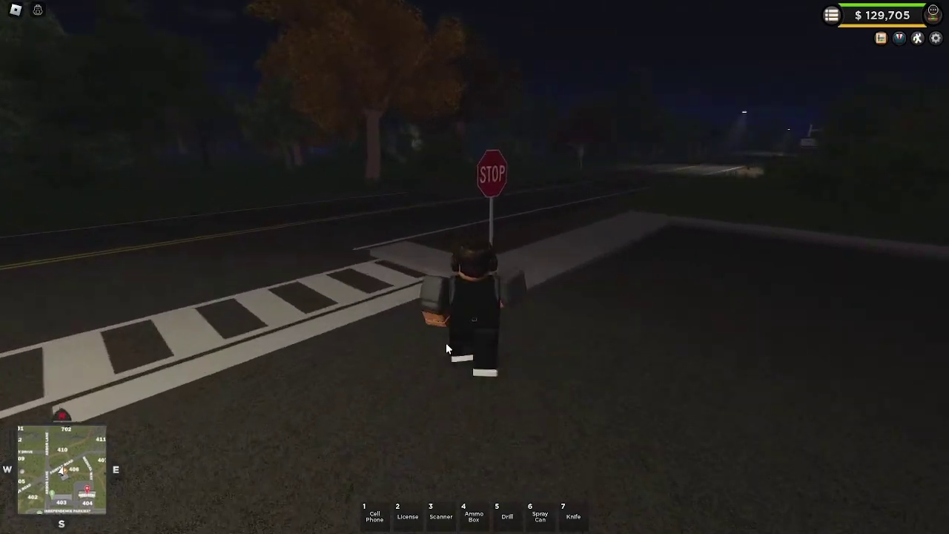
right_click(456, 350)
key("w")
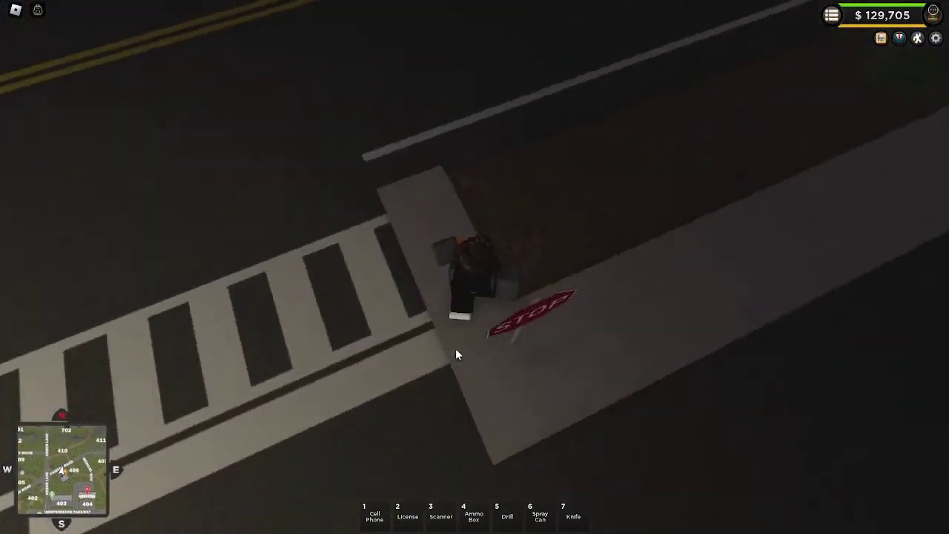
key("s")
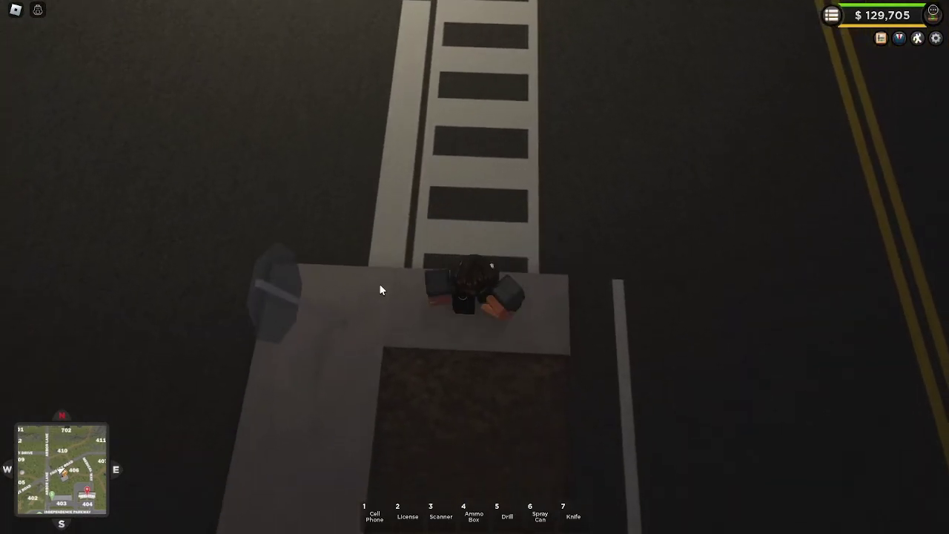
key("w")
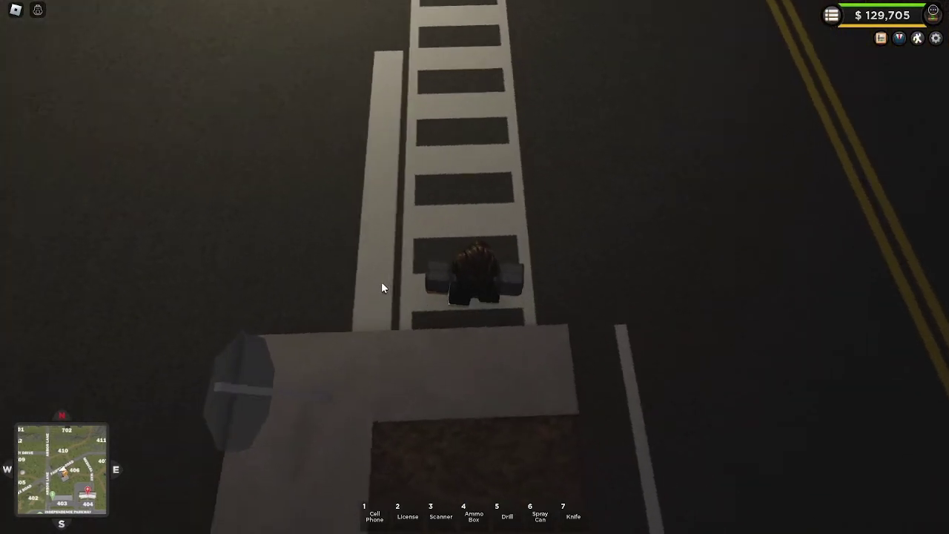
key("w")
key("space")
key("w")
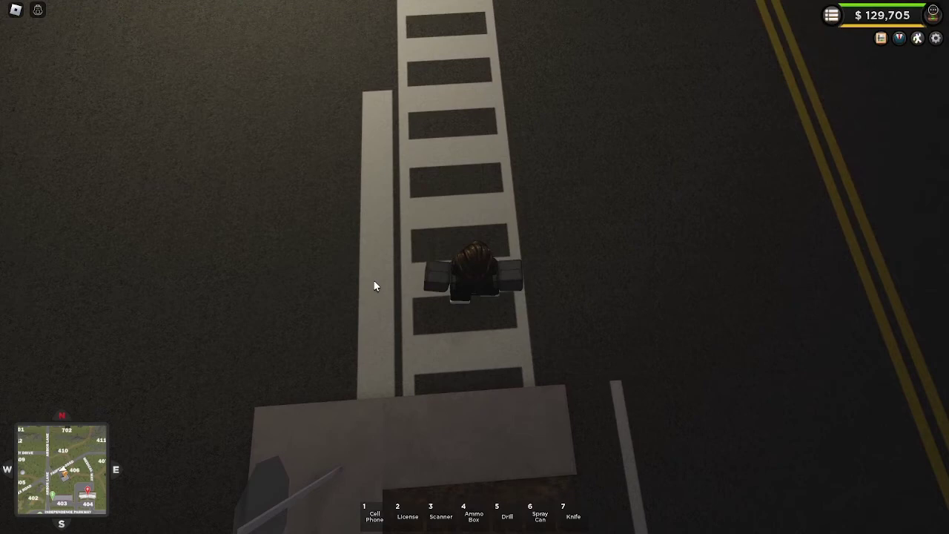
key("w")
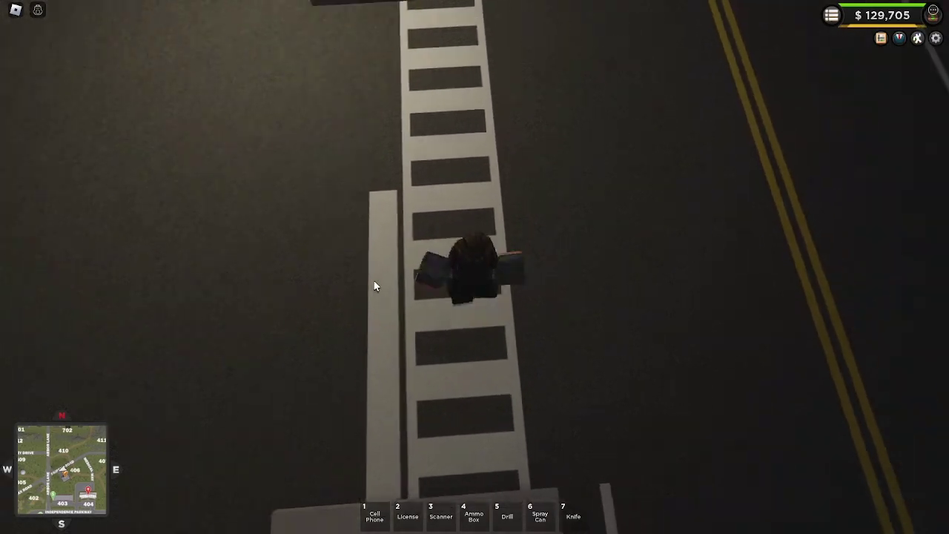
key("w")
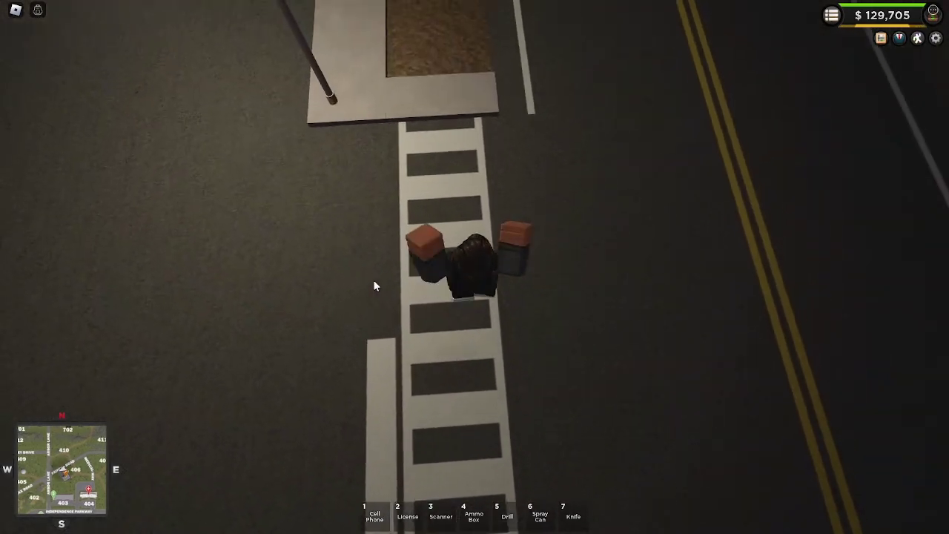
key("w")
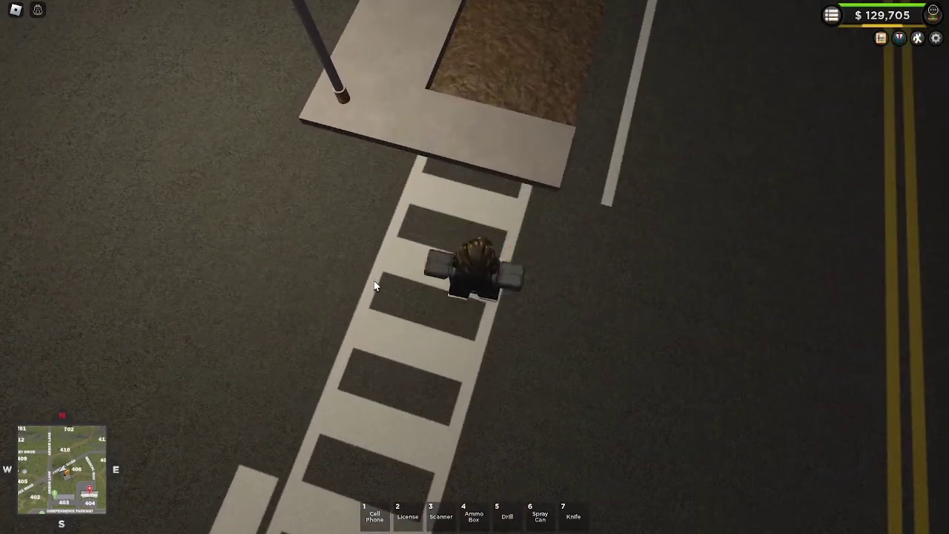
key("space")
key("space")
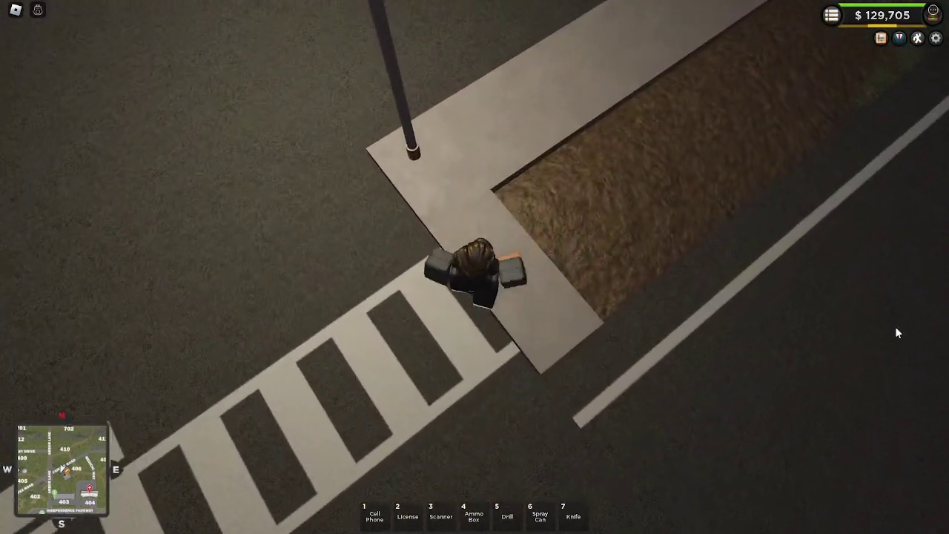
key("w")
left_click_drag(895, 331, 908, 390)
key("w")
key("w")
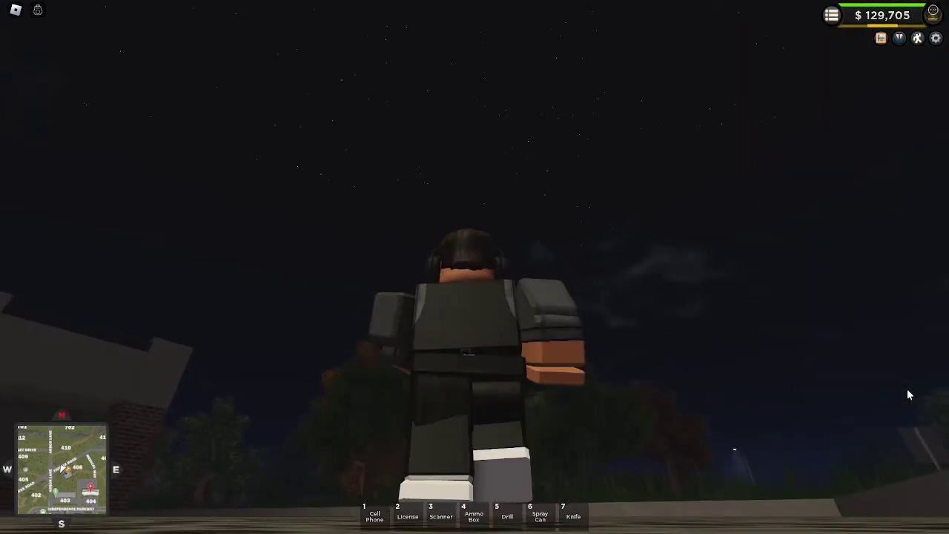
key("w")
left_click_drag(900, 390, 878, 352)
key("w")
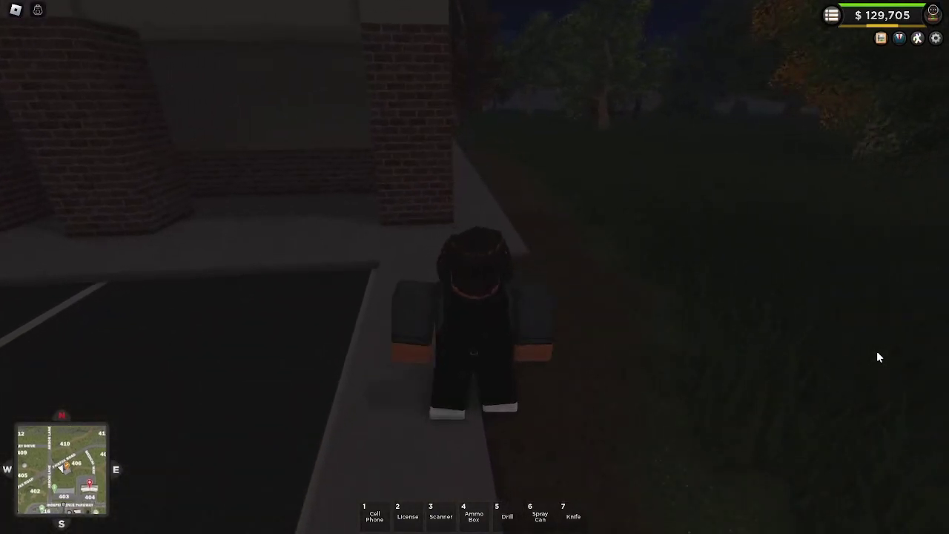
key("w")
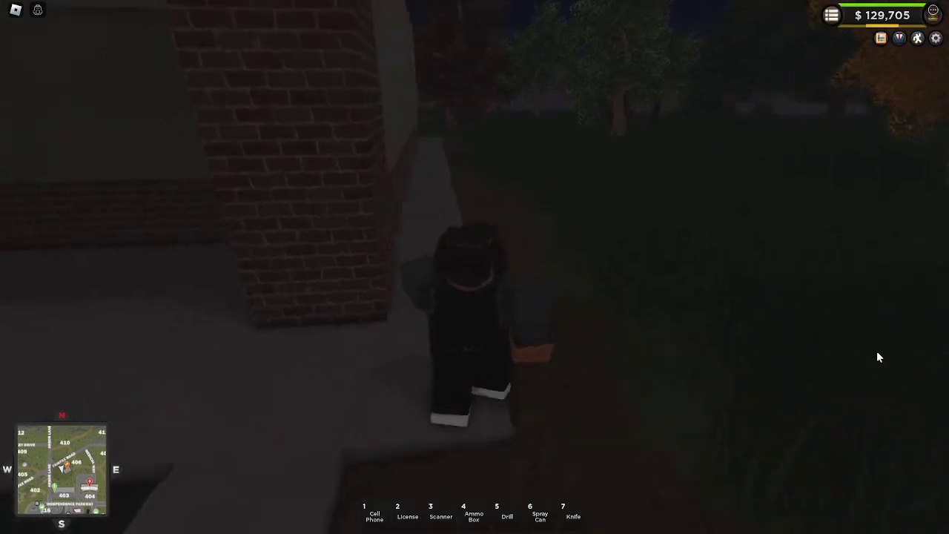
key("w")
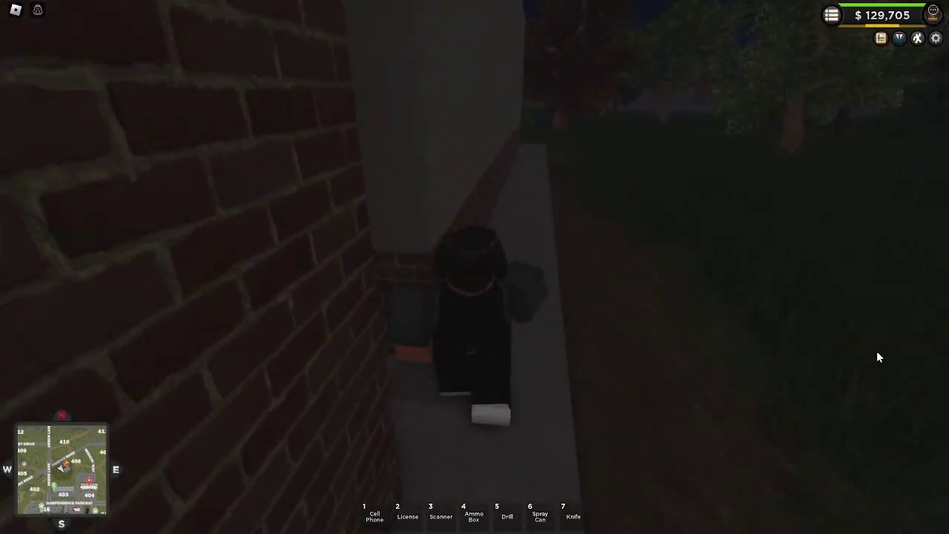
key("w")
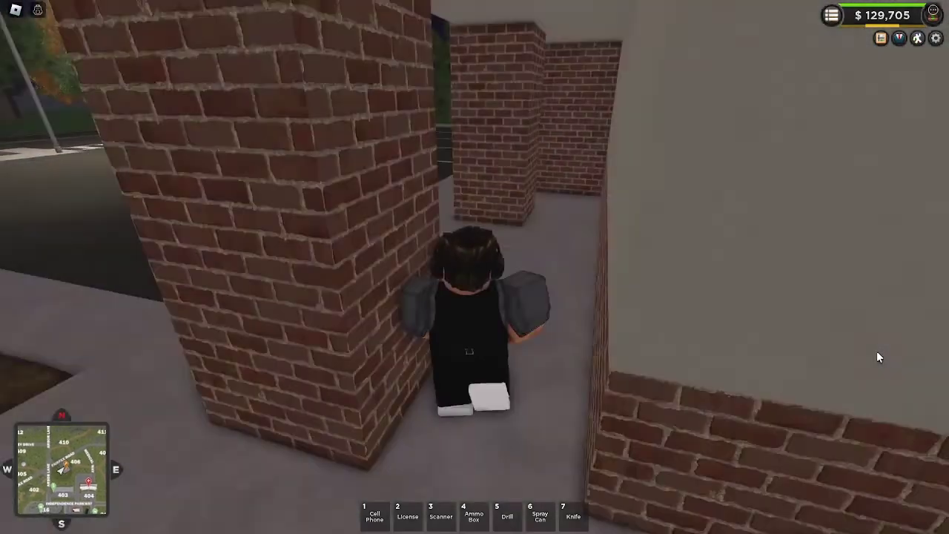
key("w")
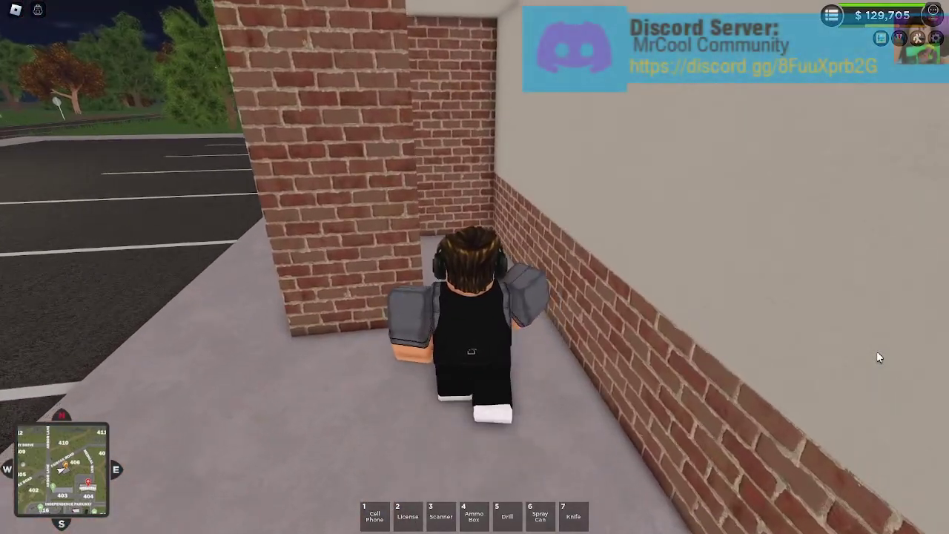
key("a")
key("s")
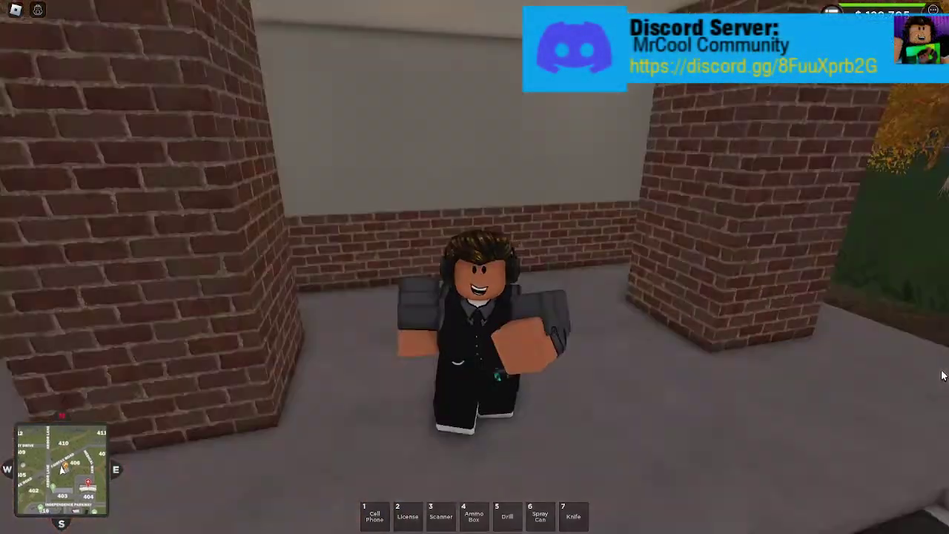
key("s")
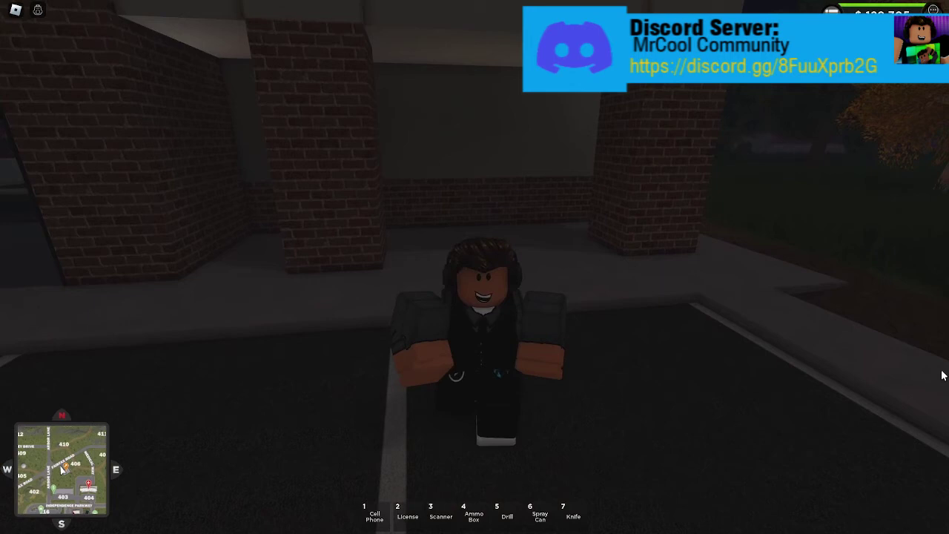
key("s")
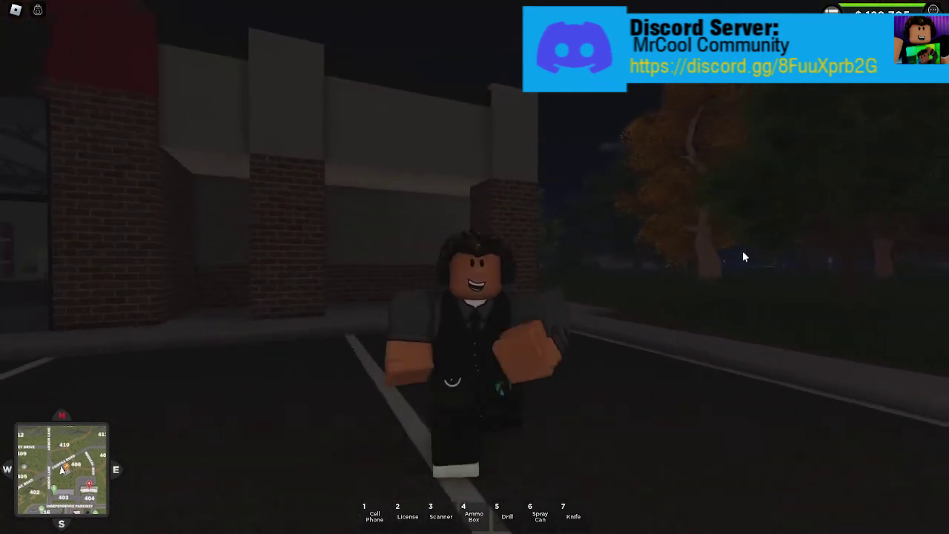
key("s")
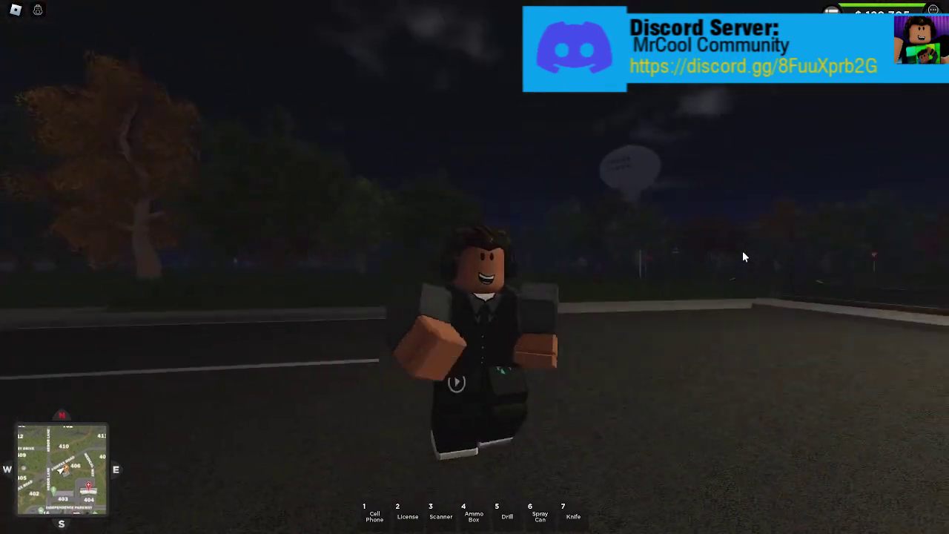
key("s")
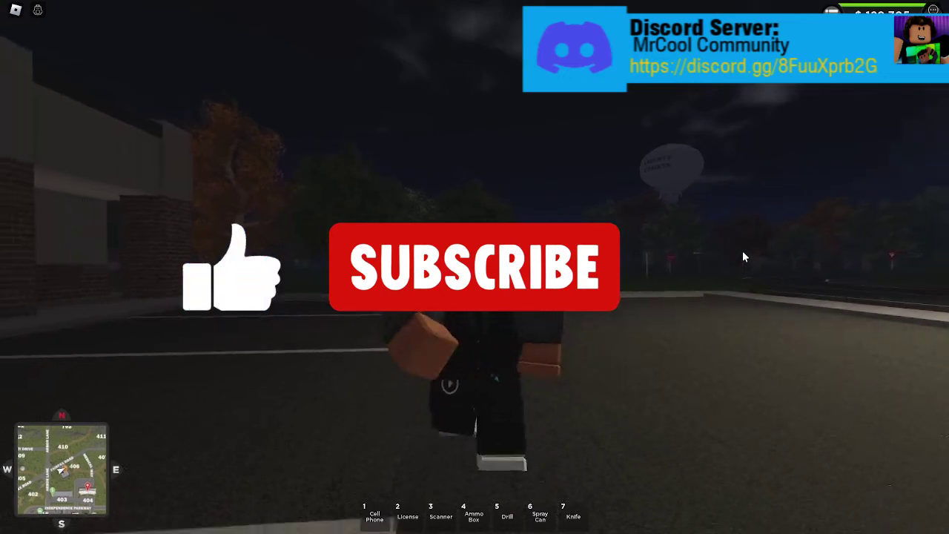
key("s")
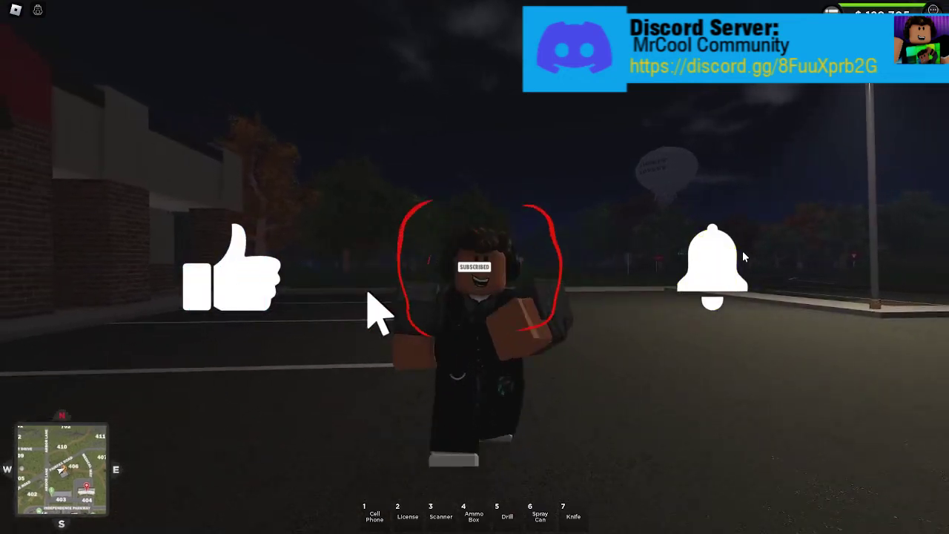
key("s")
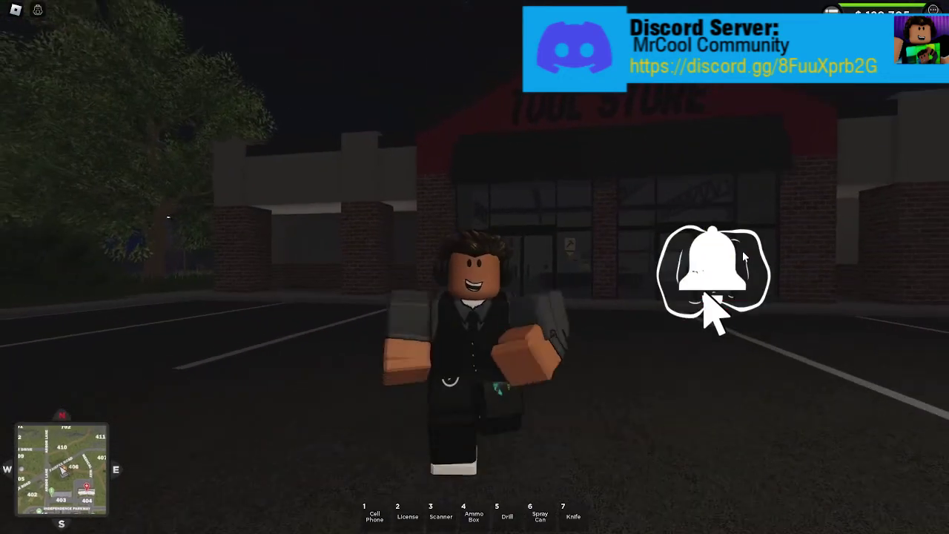
key("s")
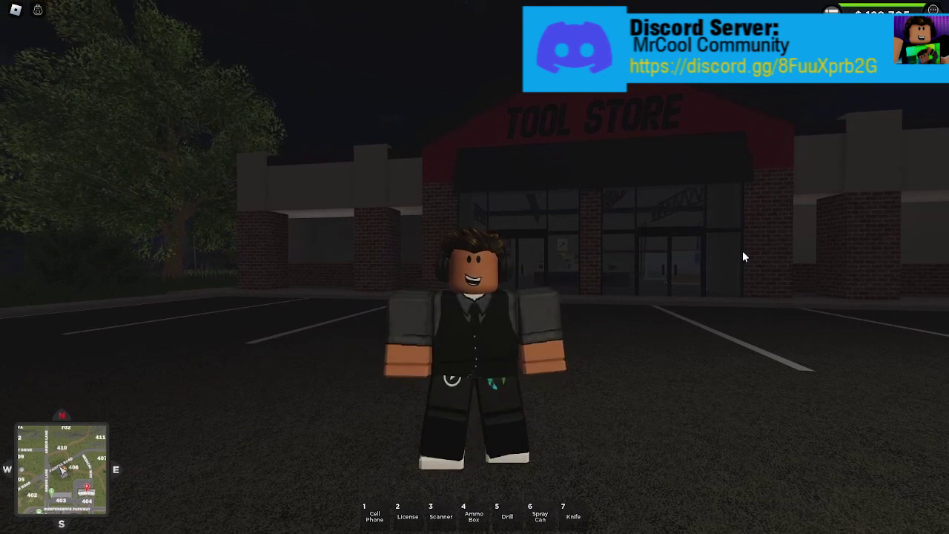